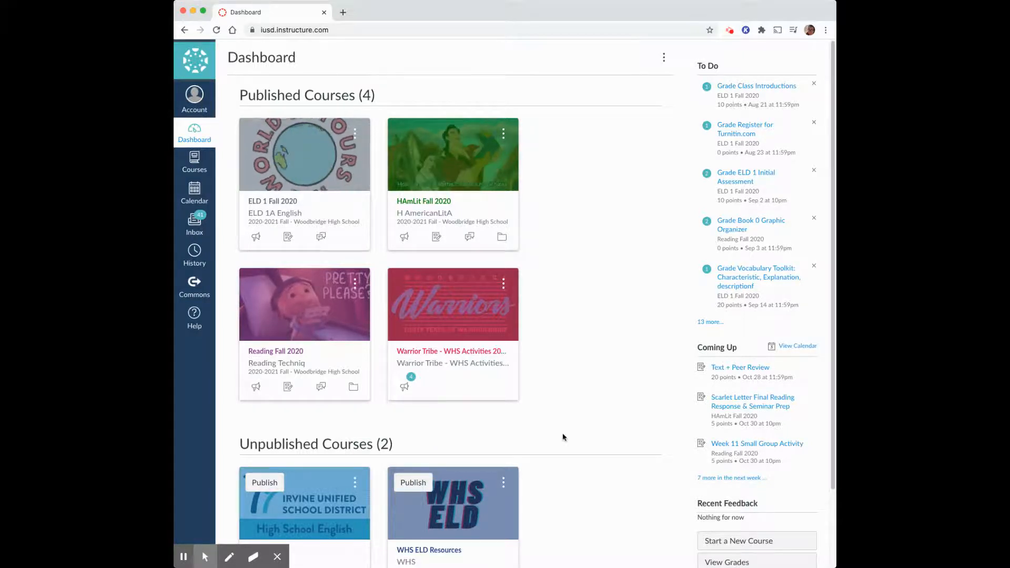
Switch to Google Drive in a new browser tab and open the Text + Peer Review document from the Writing folder
{"action": "left_click", "coordinate": [343, 12]}
{"action": "left_click", "coordinate": [794, 74]}
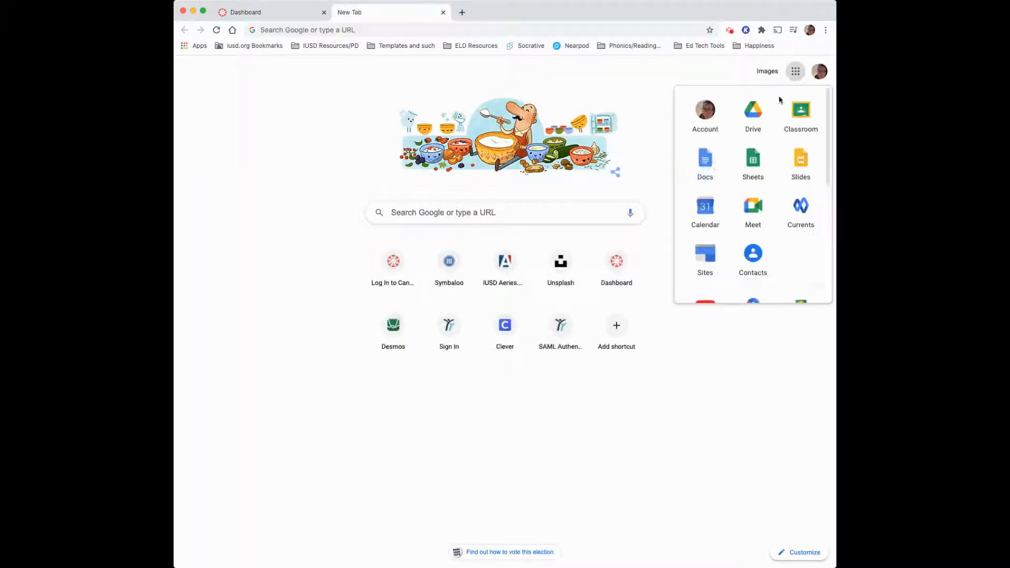
{"action": "left_click", "coordinate": [752, 107]}
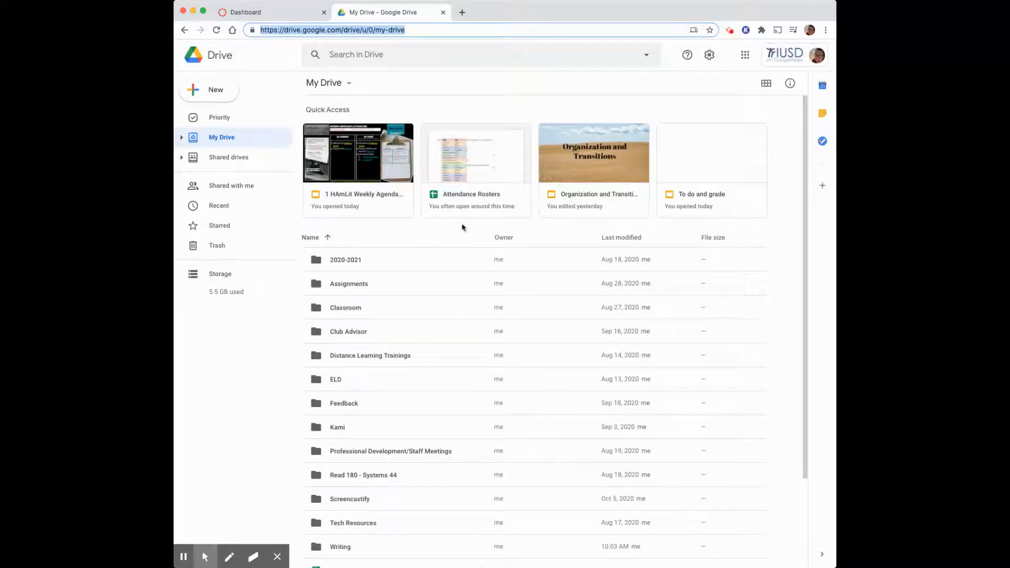
{"action": "scroll", "coordinate": [356, 477], "scroll_direction": "down", "scroll_amount": 2}
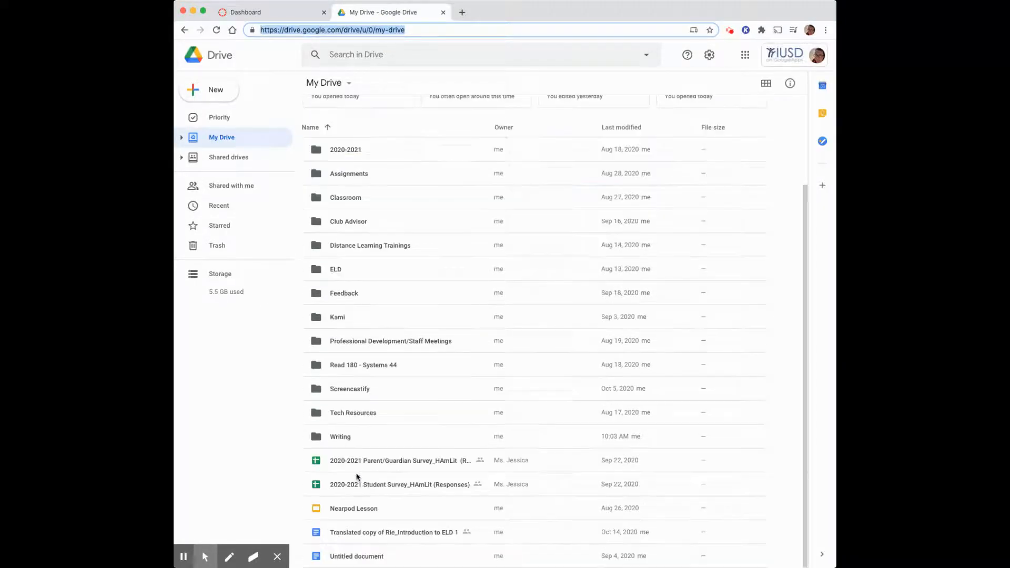
{"action": "double_click", "coordinate": [349, 439]}
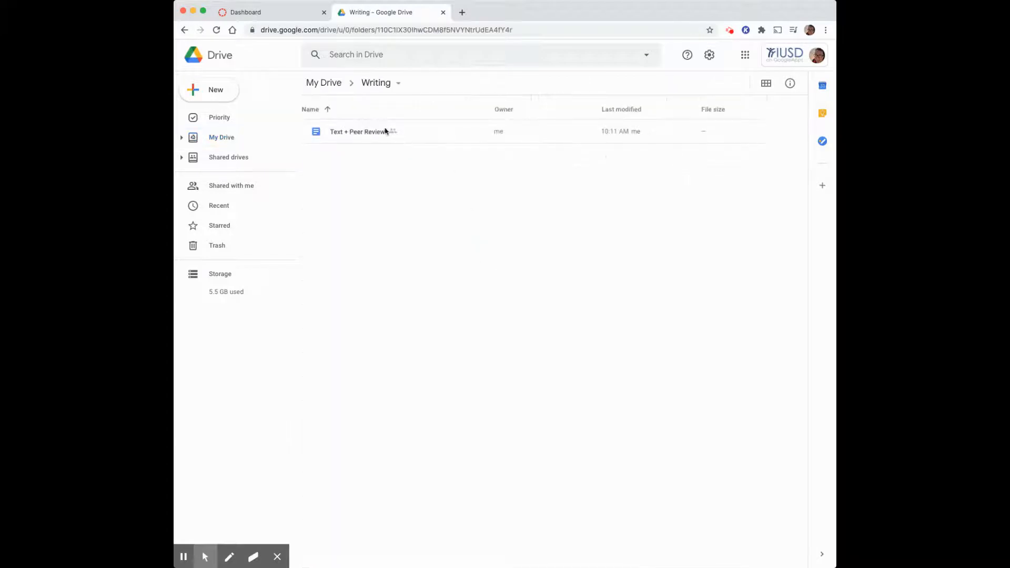
{"action": "double_click", "coordinate": [371, 132]}
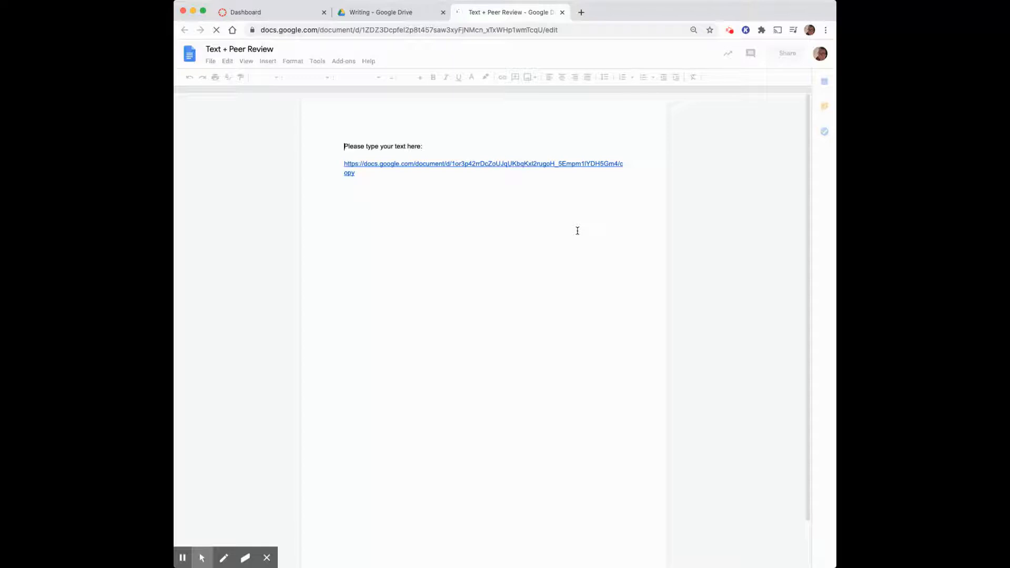
Delete the document copy link below the "Please type your text here:" line
{"action": "left_click", "coordinate": [355, 172]}
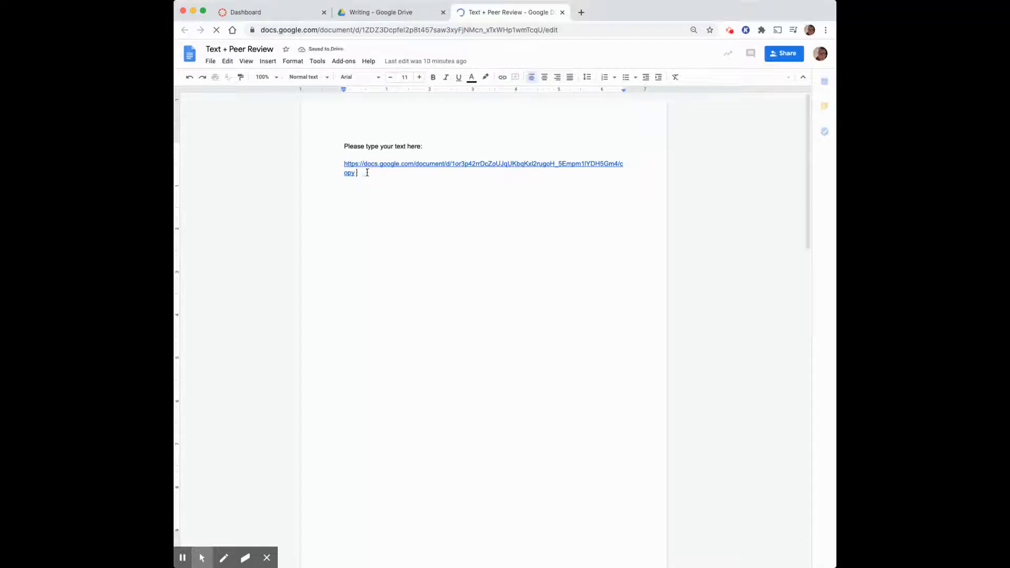
{"action": "left_click", "coordinate": [342, 164], "text": "shift"}
{"action": "key", "text": "BackSpace"}
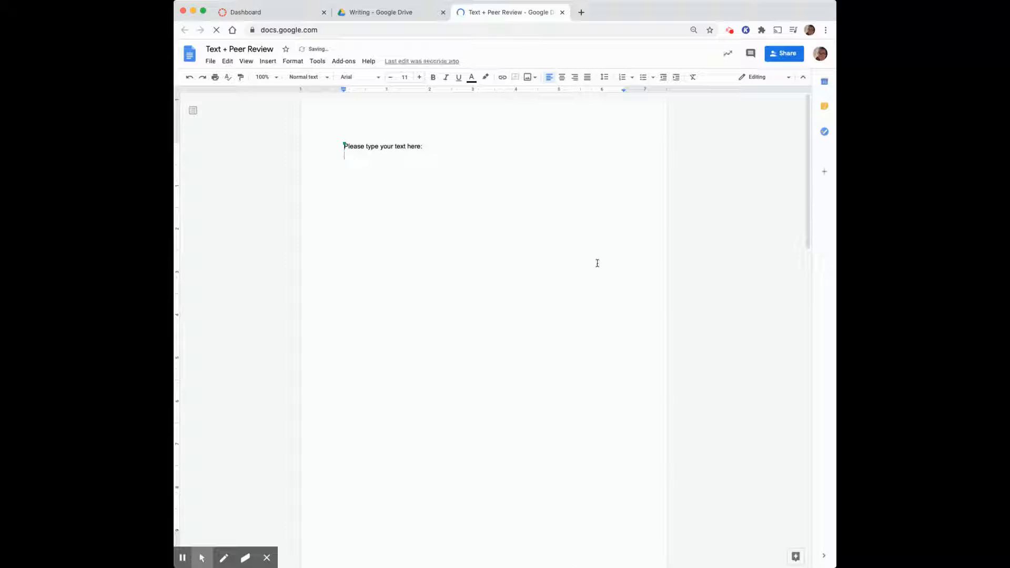
Review the Peer Review Feedback & Reflection section and its three activities in the document
{"action": "scroll", "coordinate": [728, 379], "scroll_direction": "down", "scroll_amount": 7}
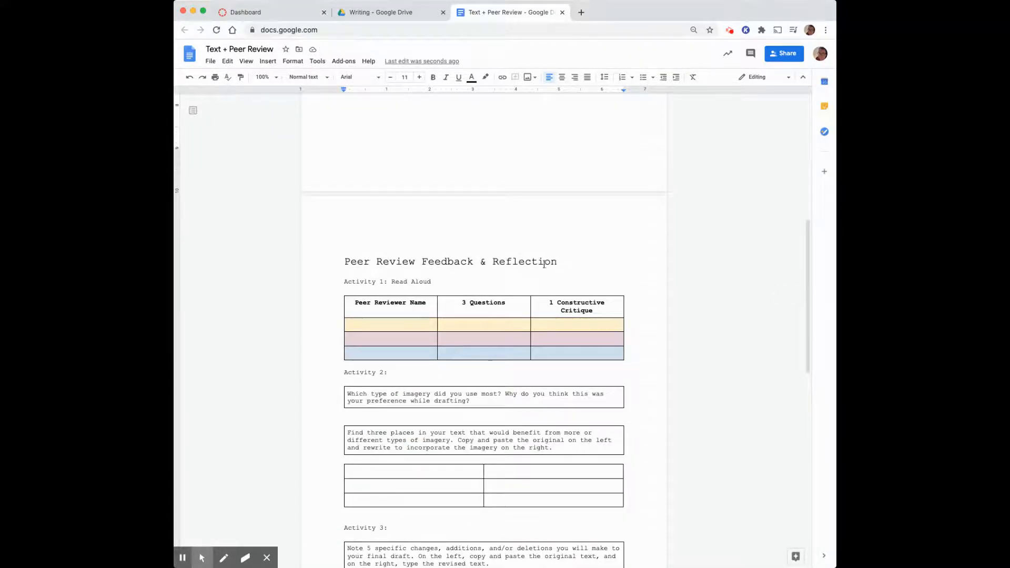
{"action": "scroll", "coordinate": [624, 445], "scroll_direction": "down", "scroll_amount": 2}
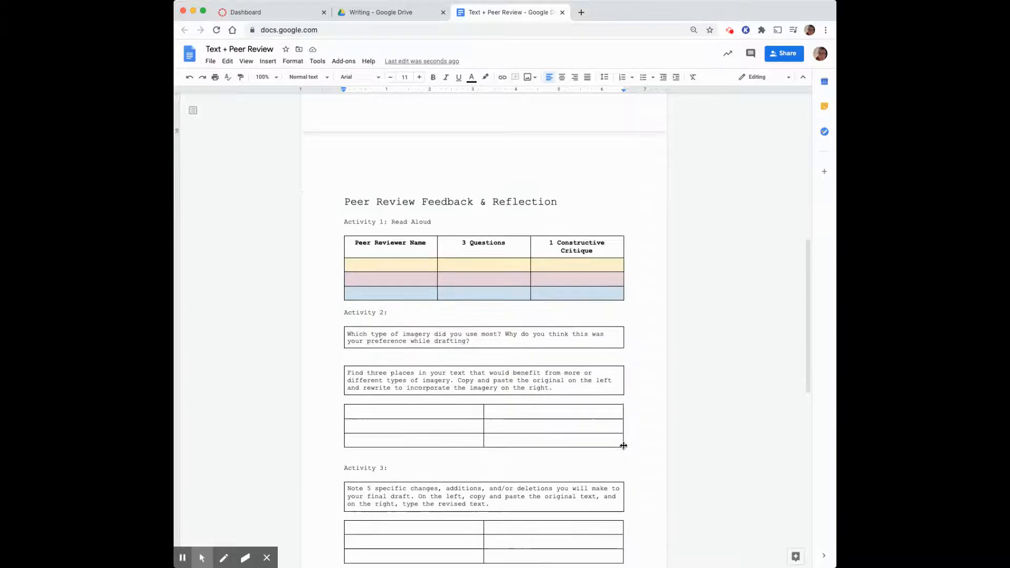
{"action": "scroll", "coordinate": [625, 446], "scroll_direction": "down", "scroll_amount": 5}
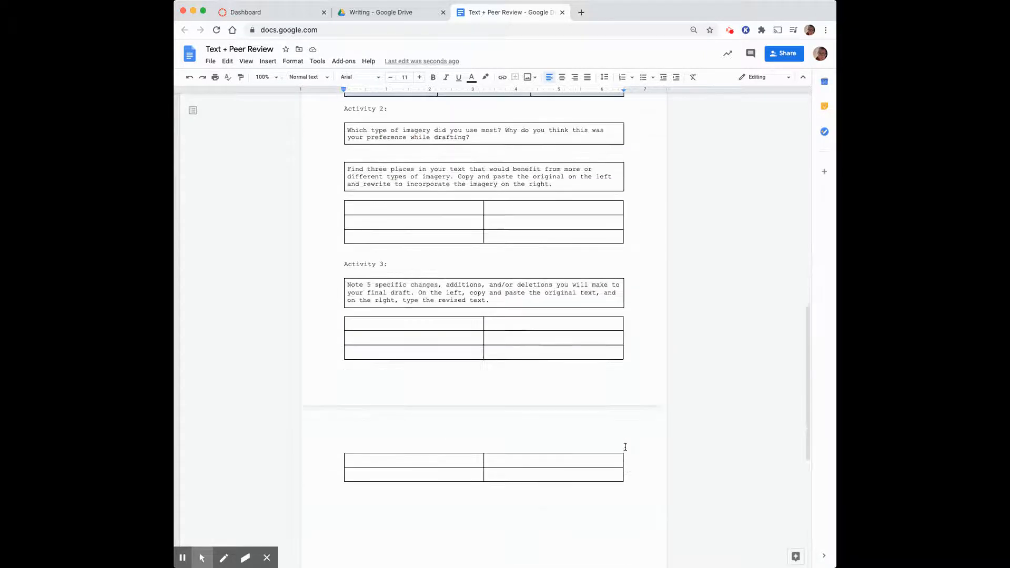
{"action": "scroll", "coordinate": [625, 447], "scroll_direction": "up", "scroll_amount": 4}
{"action": "scroll", "coordinate": [624, 448], "scroll_direction": "up", "scroll_amount": 4}
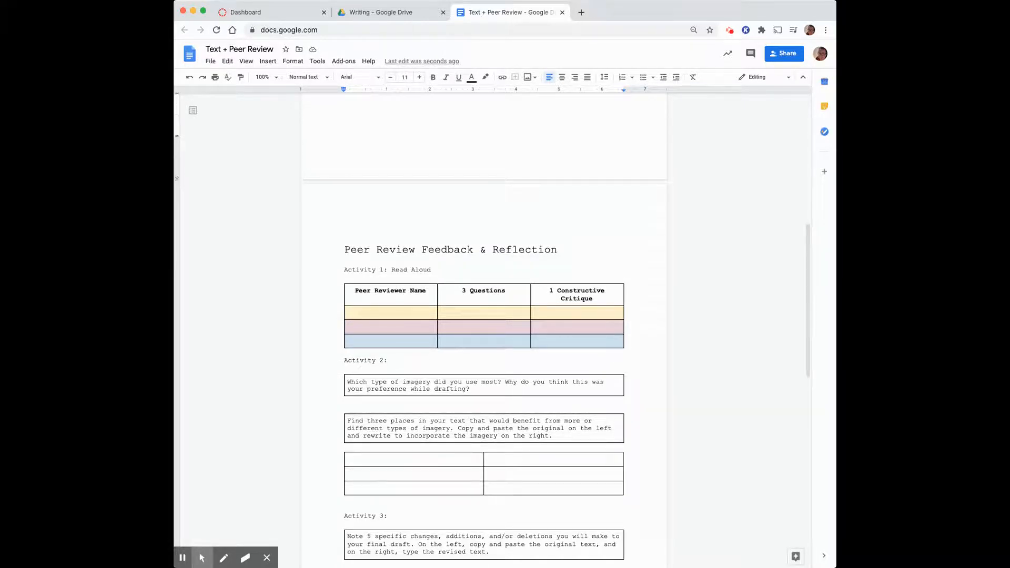
{"action": "scroll", "coordinate": [484, 342], "scroll_direction": "up", "scroll_amount": 2}
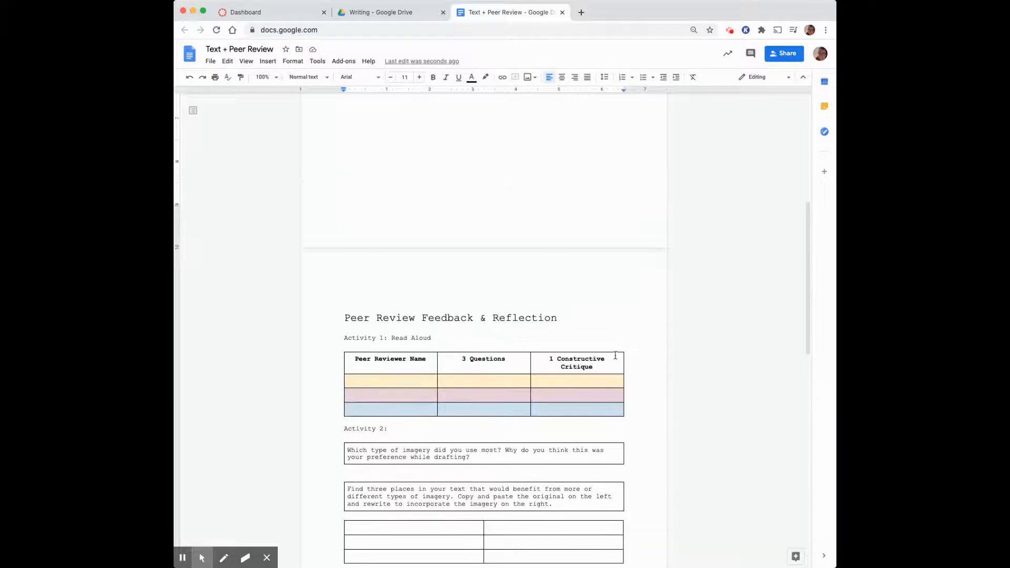
{"action": "scroll", "coordinate": [614, 355], "scroll_direction": "up", "scroll_amount": 6}
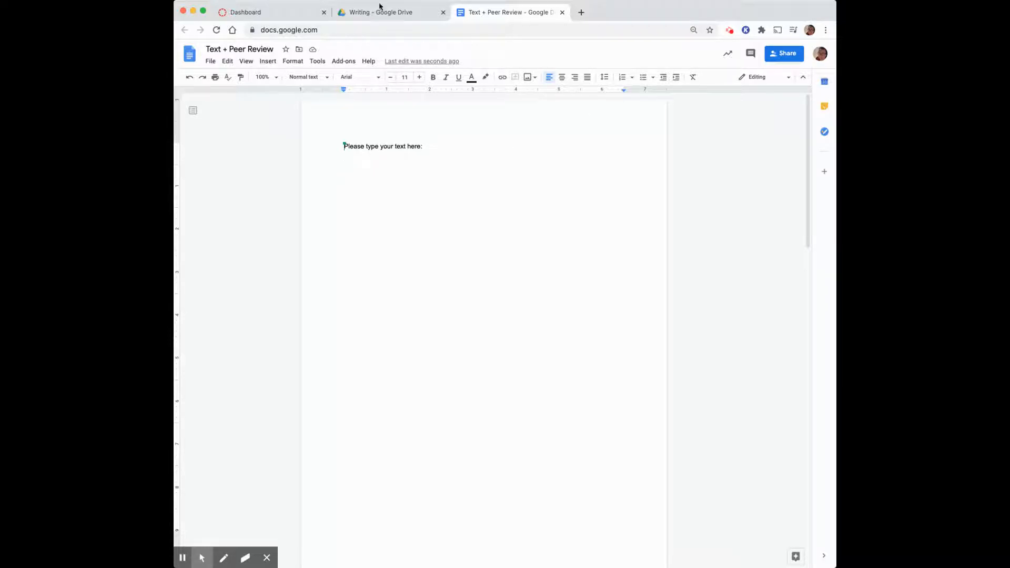
Switch back to Canvas and open the unpublished Shell 2020 course from the dashboard
{"action": "left_click", "coordinate": [399, 12]}
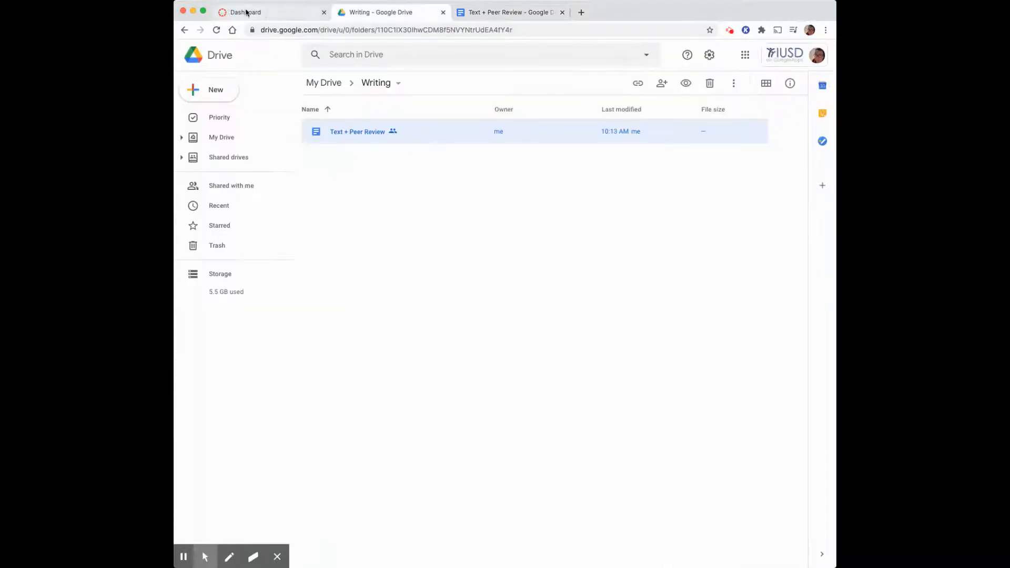
{"action": "left_click", "coordinate": [246, 10]}
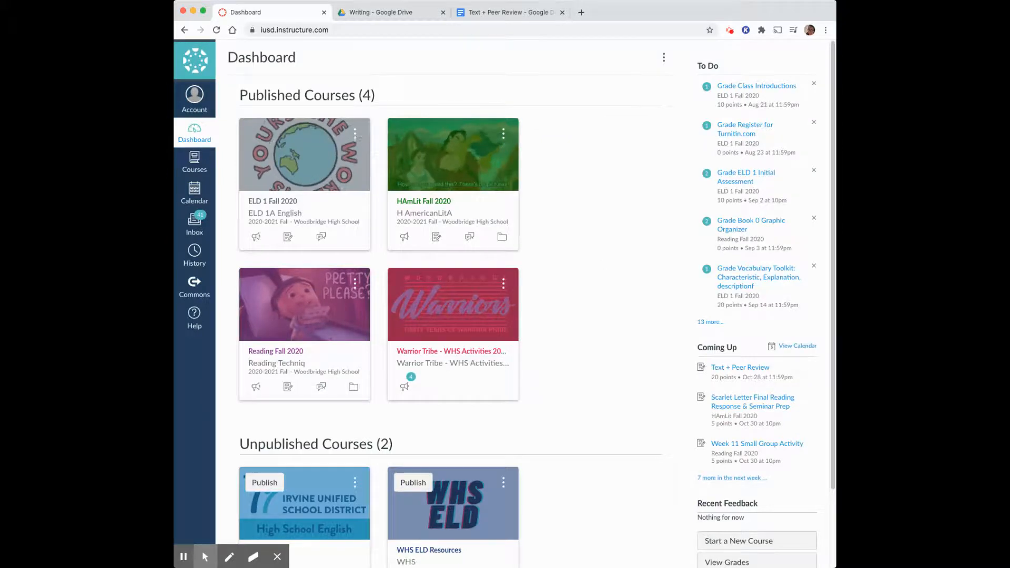
{"action": "scroll", "coordinate": [607, 322], "scroll_direction": "down", "scroll_amount": 3}
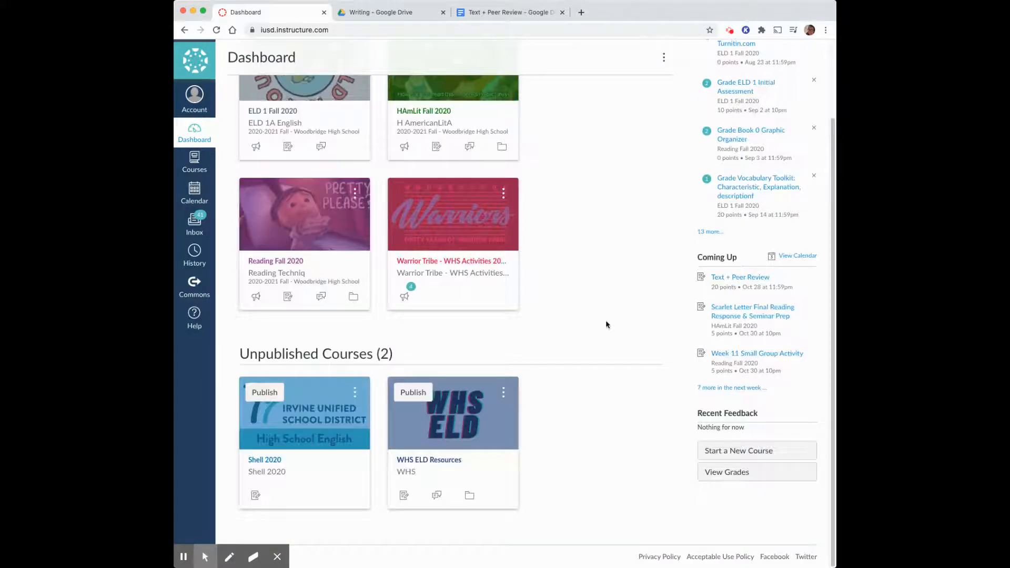
{"action": "left_click", "coordinate": [273, 461]}
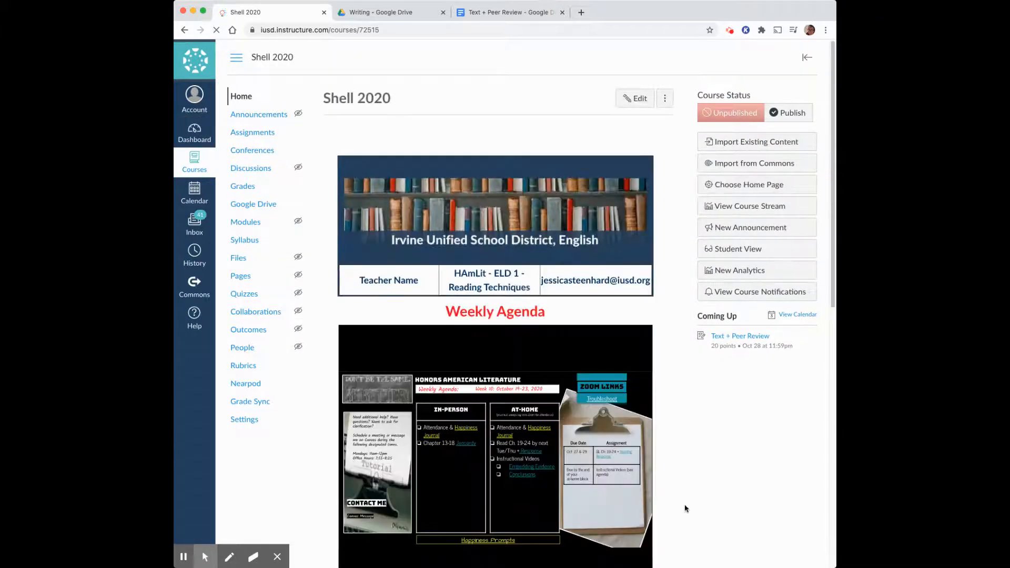
{"action": "scroll", "coordinate": [691, 465], "scroll_direction": "down", "scroll_amount": 2}
{"action": "scroll", "coordinate": [556, 368], "scroll_direction": "up", "scroll_amount": 2}
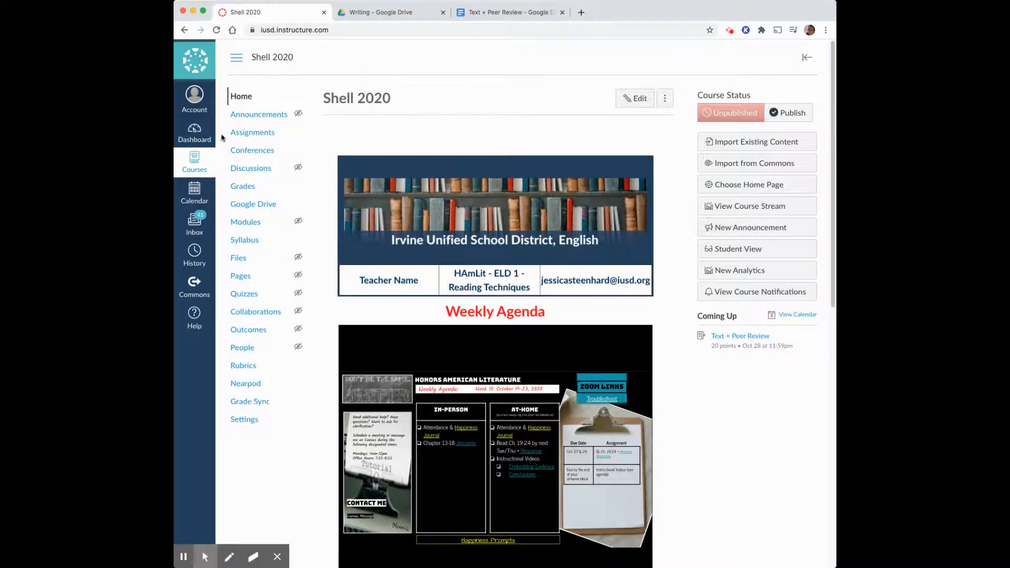
Create a new assignment in the Assignments group named "Text + Peer Review 2" with "Instructions" as its description
{"action": "left_click", "coordinate": [258, 133]}
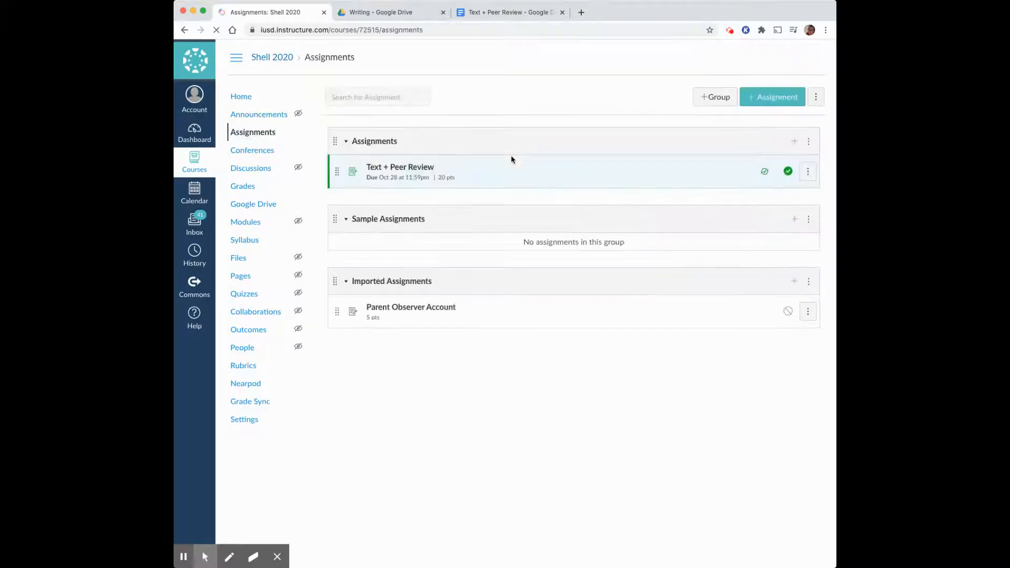
{"action": "left_click", "coordinate": [794, 141]}
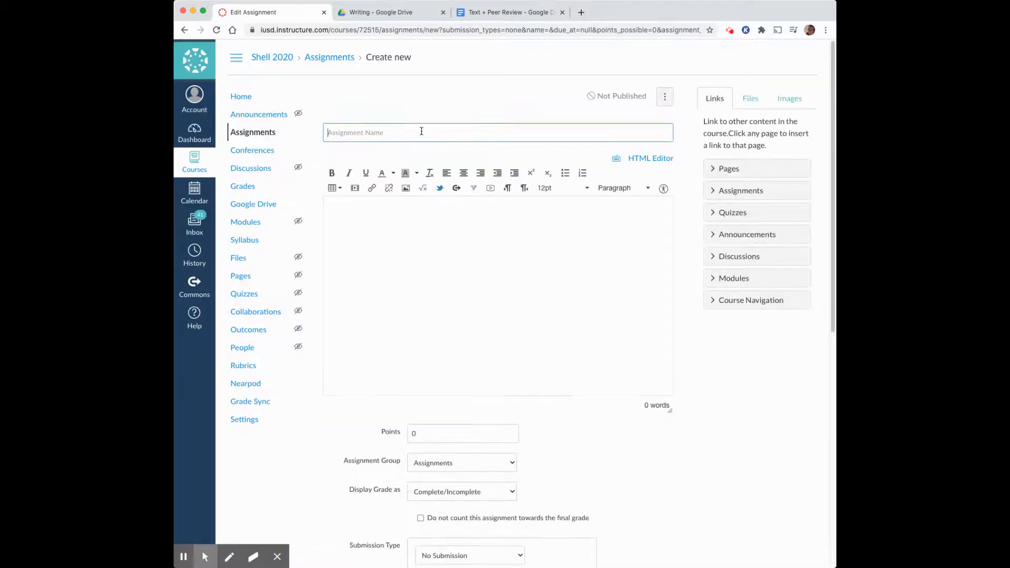
{"action": "left_click", "coordinate": [421, 131]}
{"action": "type", "text": "Text + Peer Review"}
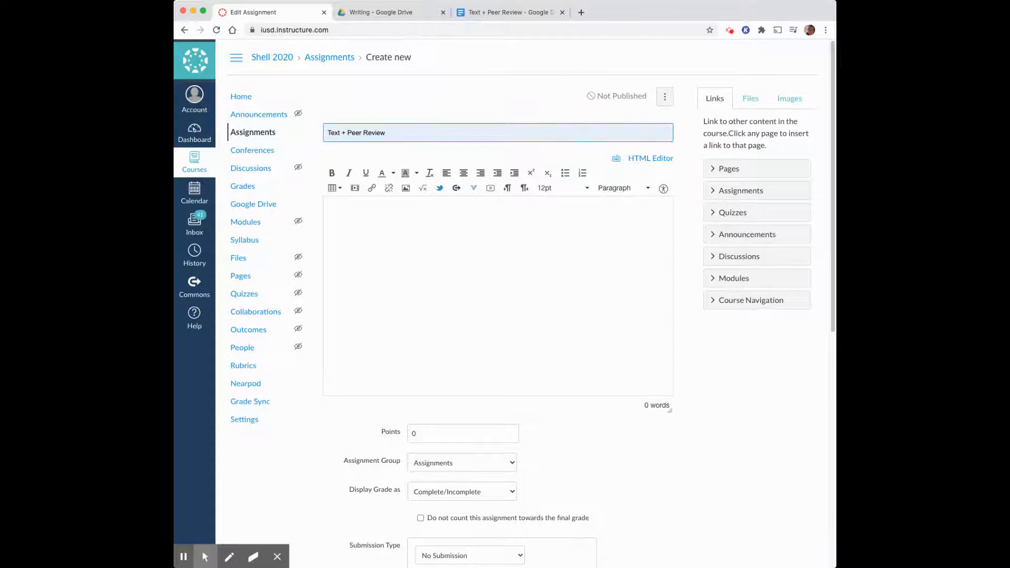
{"action": "left_click", "coordinate": [398, 150]}
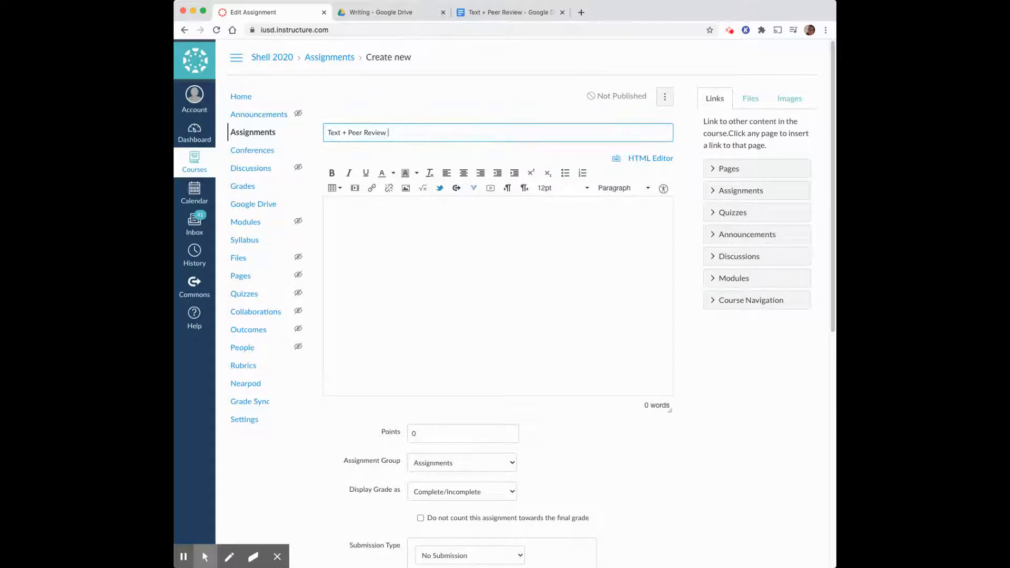
{"action": "type", "text": "2"}
{"action": "left_click", "coordinate": [419, 248]}
{"action": "type", "text": "Instructions"}
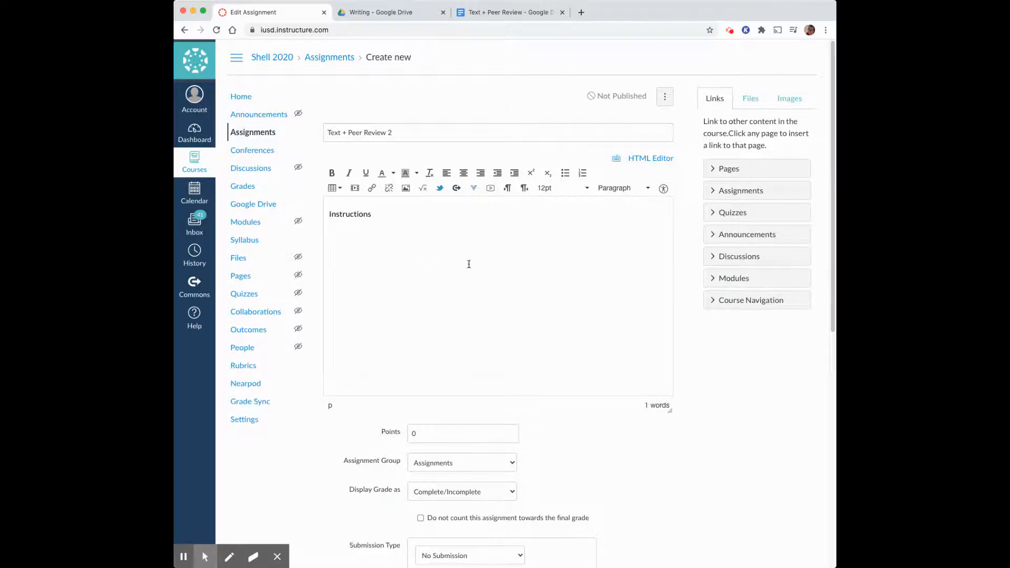
Set the assignment's points to 20 and its submission type to External Tool
{"action": "left_click", "coordinate": [449, 441]}
{"action": "type", "text": "20"}
{"action": "left_click", "coordinate": [594, 460]}
{"action": "scroll", "coordinate": [595, 460], "scroll_direction": "down", "scroll_amount": 3}
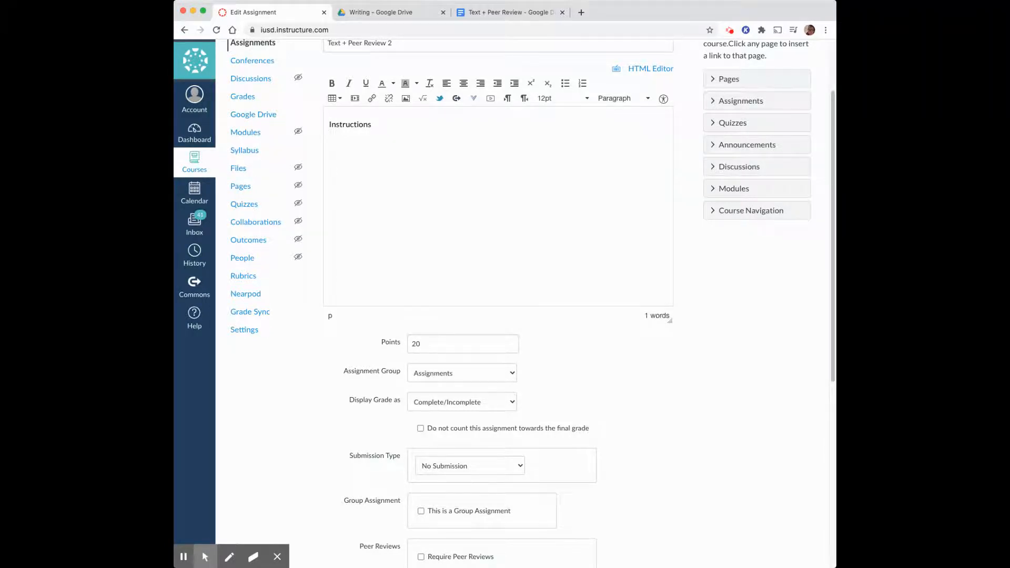
{"action": "left_click", "coordinate": [648, 412]}
{"action": "scroll", "coordinate": [650, 426], "scroll_direction": "down", "scroll_amount": 4}
{"action": "scroll", "coordinate": [657, 425], "scroll_direction": "down", "scroll_amount": 1}
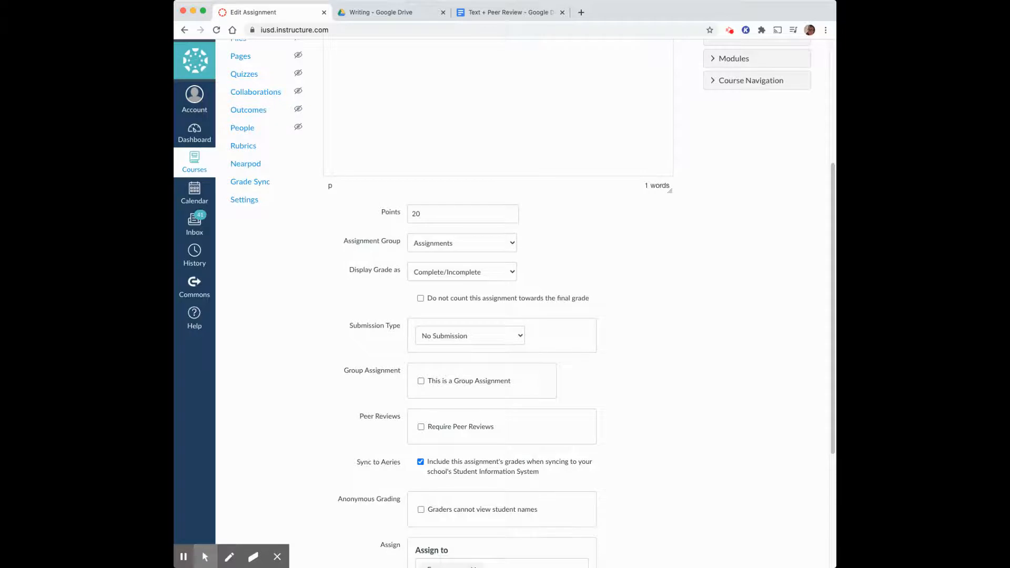
{"action": "left_click", "coordinate": [452, 368]}
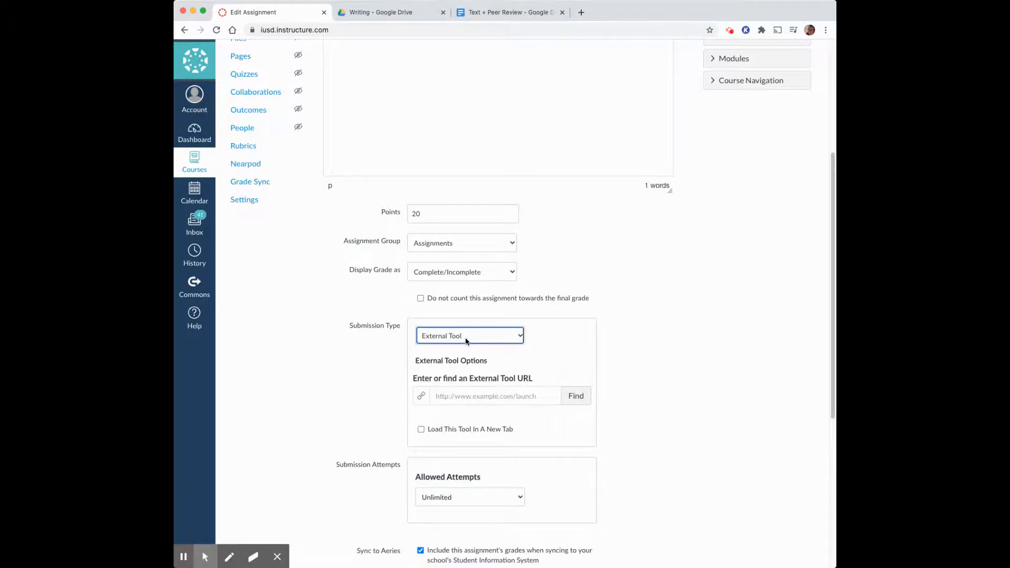
Link Google Assignments (LTI 1.1) as the assignment's external tool, continuing with the signed-in Google account
{"action": "left_click", "coordinate": [575, 396]}
{"action": "scroll", "coordinate": [505, 347], "scroll_direction": "down", "scroll_amount": 2}
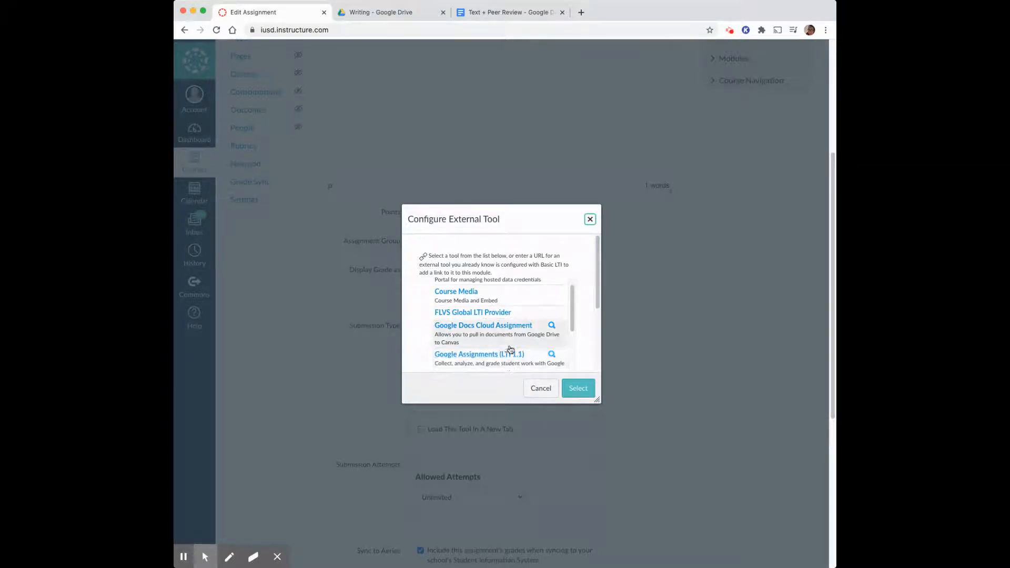
{"action": "left_click", "coordinate": [517, 356]}
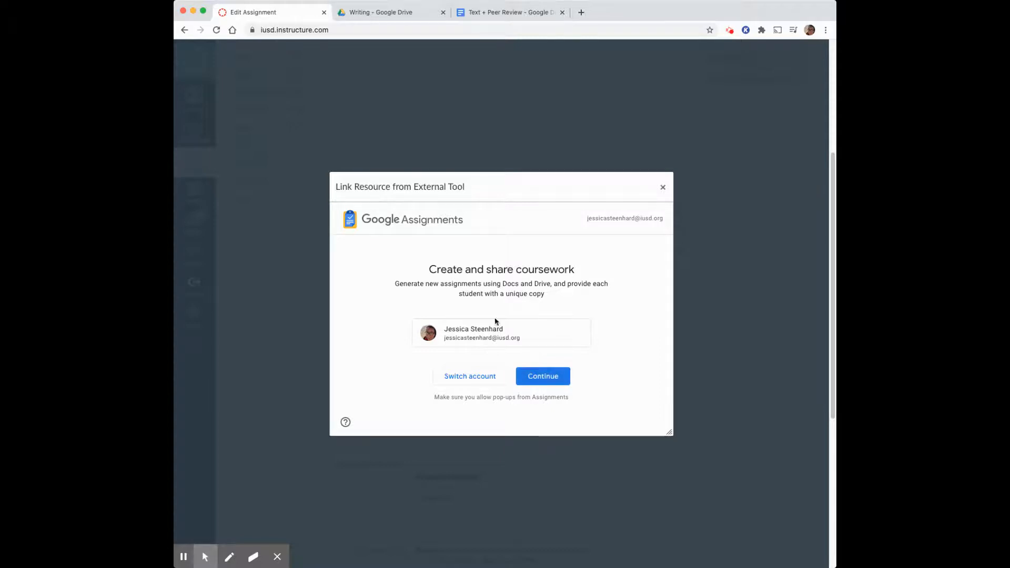
{"action": "left_click", "coordinate": [547, 378]}
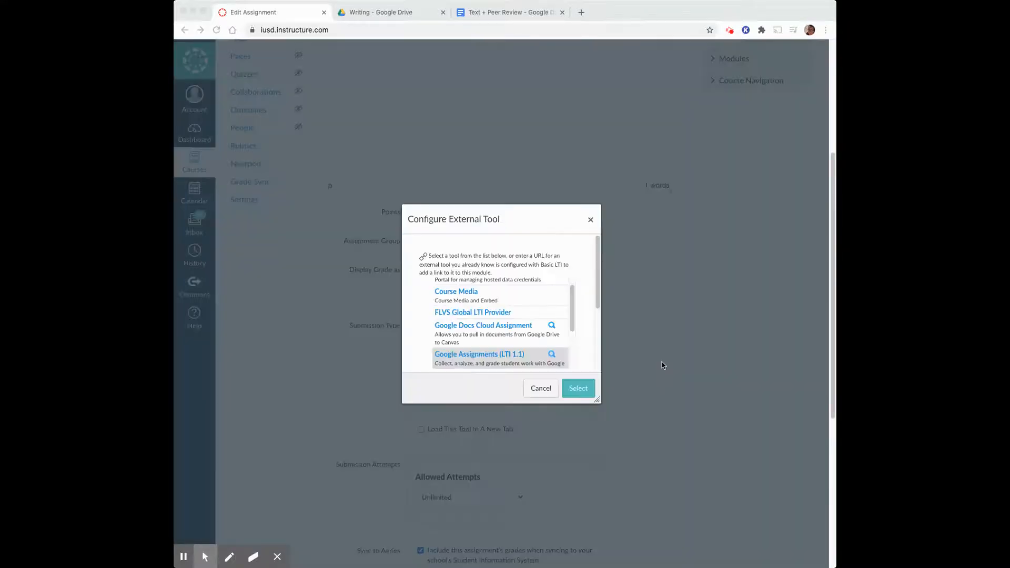
{"action": "left_click", "coordinate": [576, 388]}
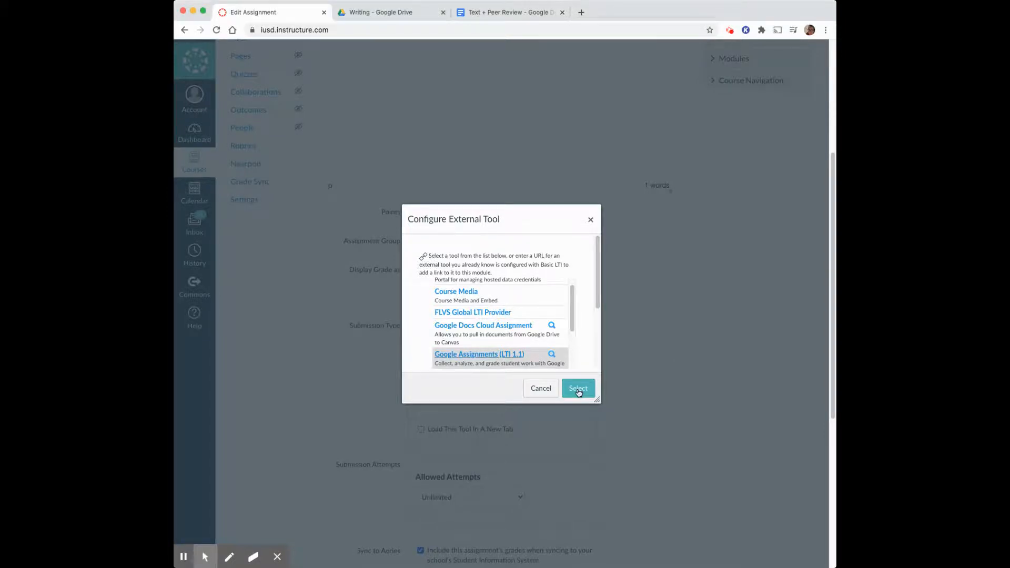
{"action": "left_click", "coordinate": [578, 389]}
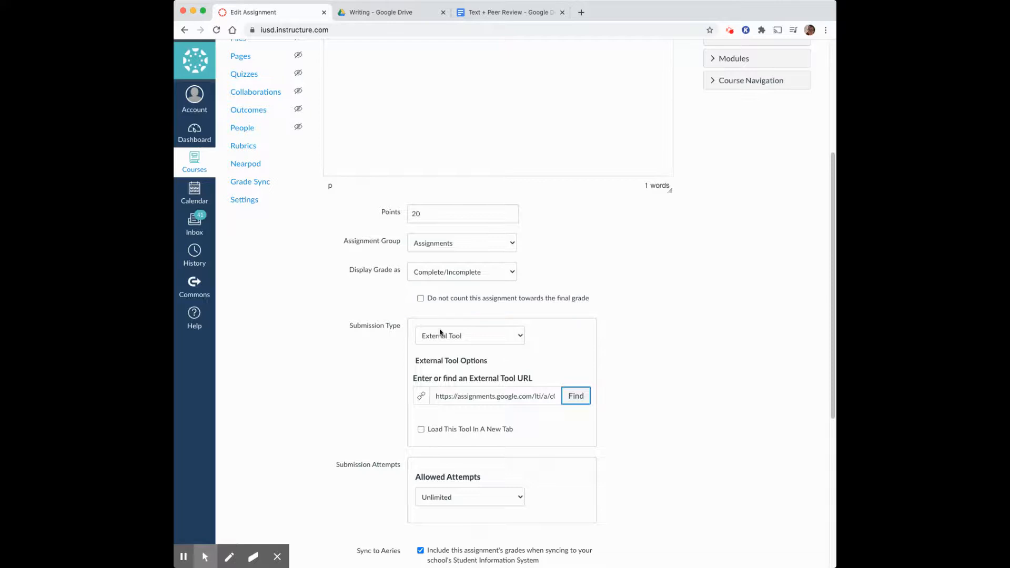
Set the assignment's due date for everyone to October 28, 2020 at 11:59pm
{"action": "scroll", "coordinate": [658, 384], "scroll_direction": "down", "scroll_amount": 5}
{"action": "scroll", "coordinate": [657, 384], "scroll_direction": "down", "scroll_amount": 5}
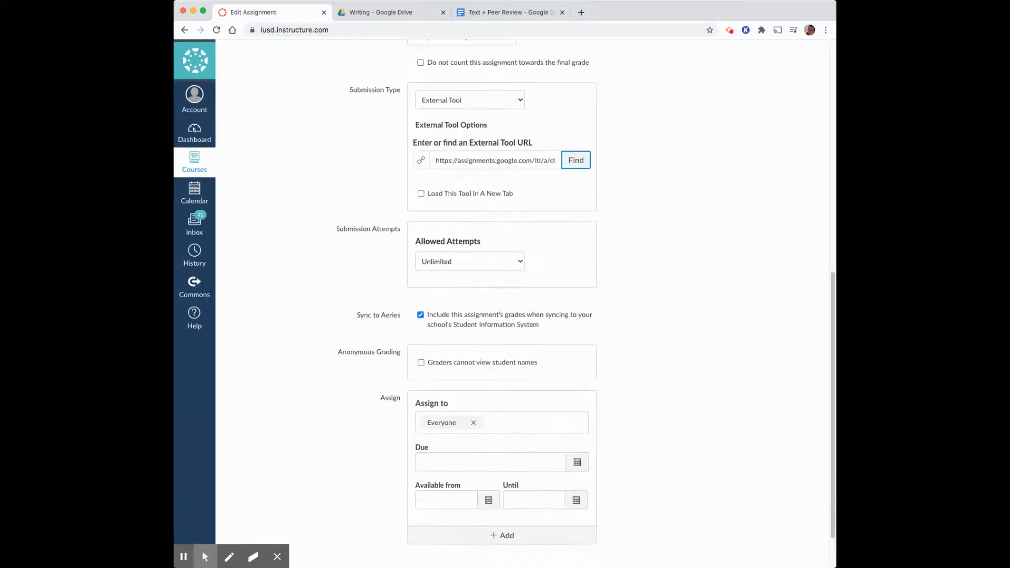
{"action": "scroll", "coordinate": [590, 418], "scroll_direction": "down", "scroll_amount": 1}
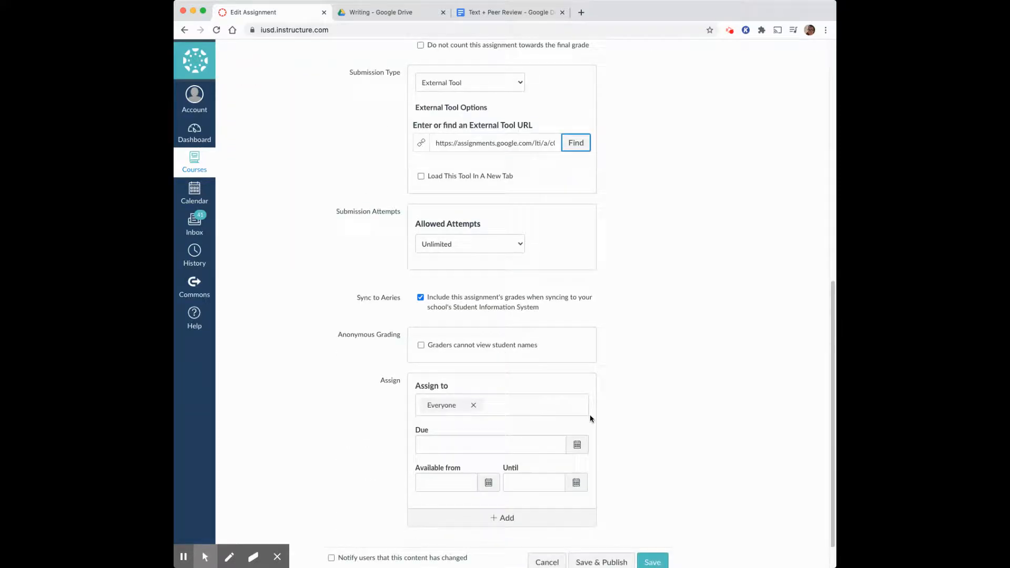
{"action": "left_click", "coordinate": [577, 446]}
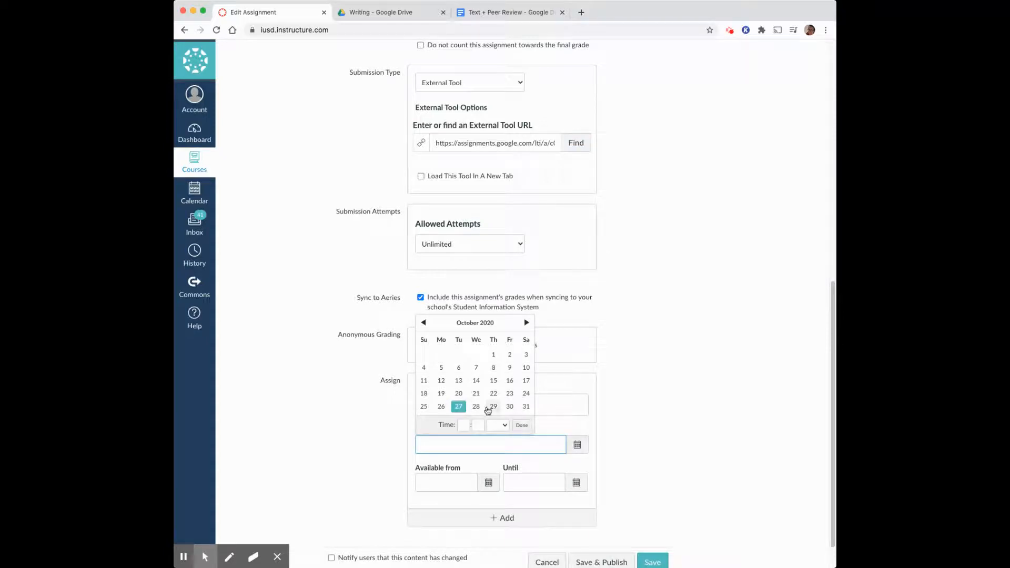
{"action": "left_click", "coordinate": [476, 406]}
{"action": "left_click", "coordinate": [651, 426]}
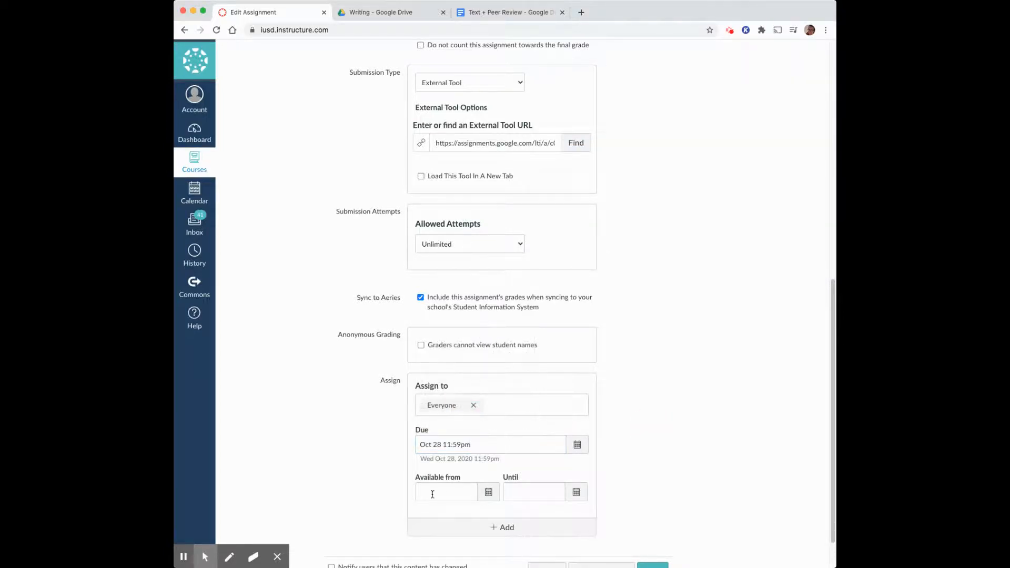
Save and publish the assignment, and open its Google Assignments page in a separate tab
{"action": "scroll", "coordinate": [696, 488], "scroll_direction": "down", "scroll_amount": 2}
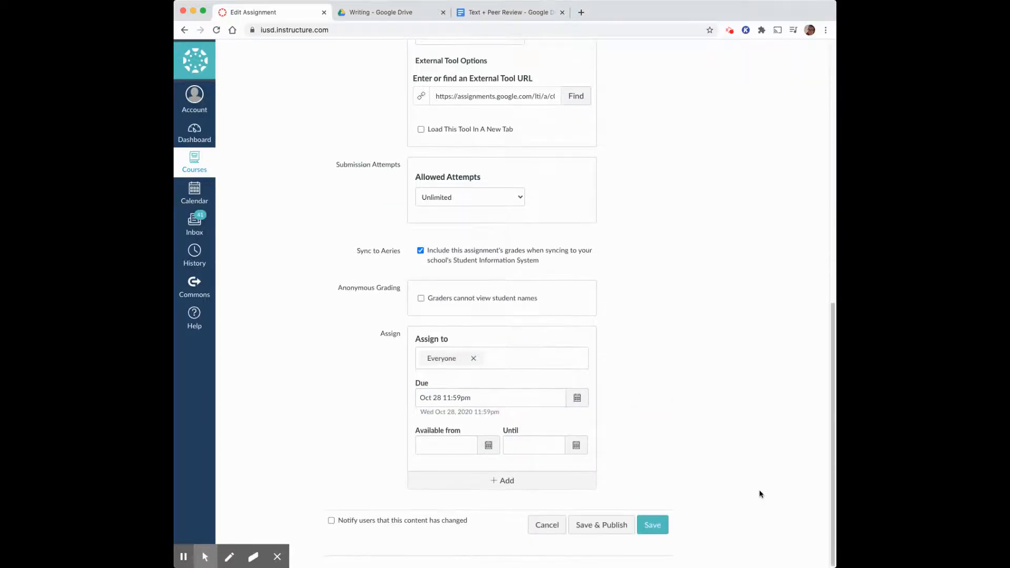
{"action": "left_click", "coordinate": [602, 525]}
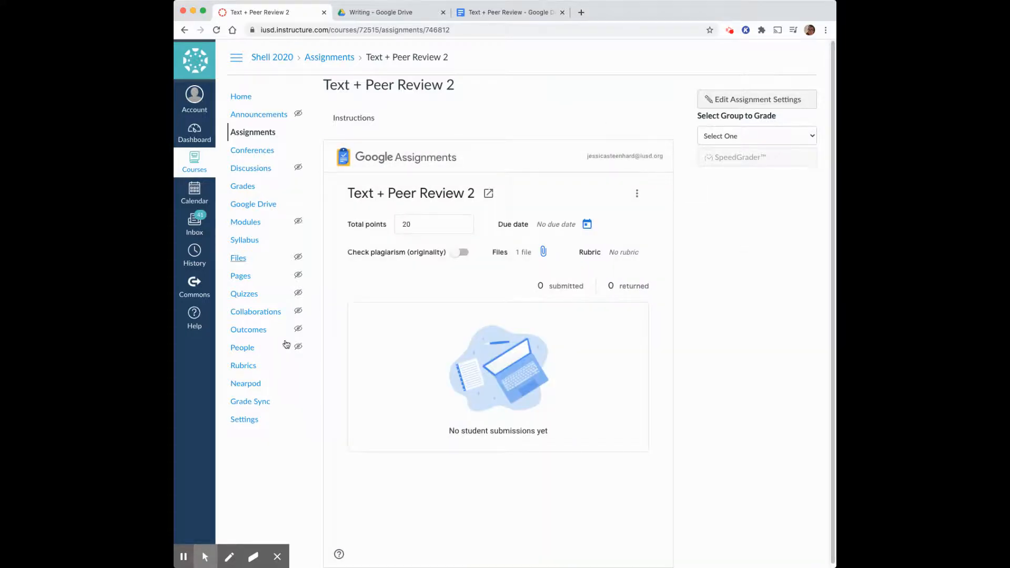
{"action": "left_click", "coordinate": [486, 194]}
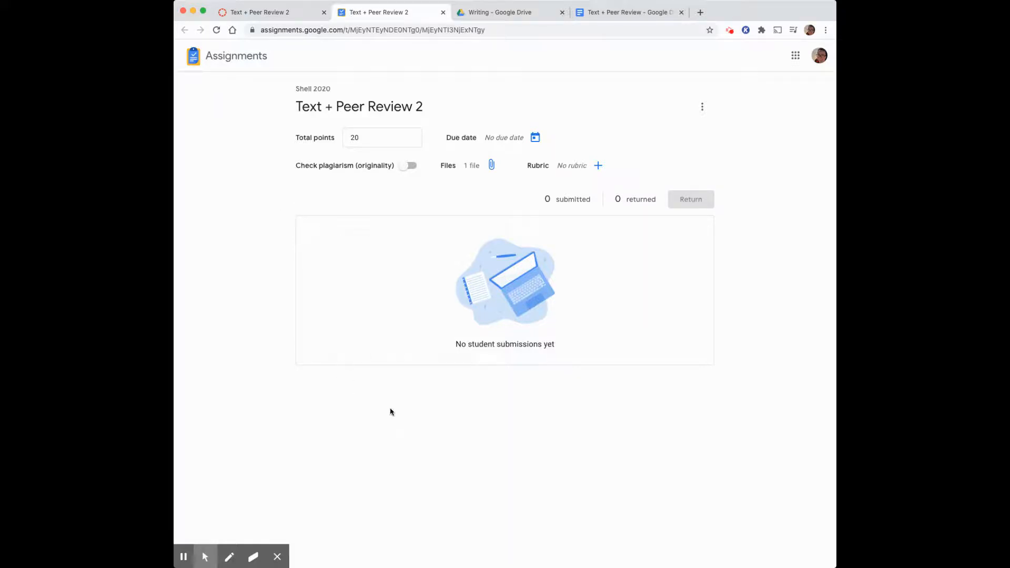
Preview the "Text + Peer Review 2" assignment as a student from the Canvas course home page, and leave Student View
{"action": "left_click", "coordinate": [278, 18]}
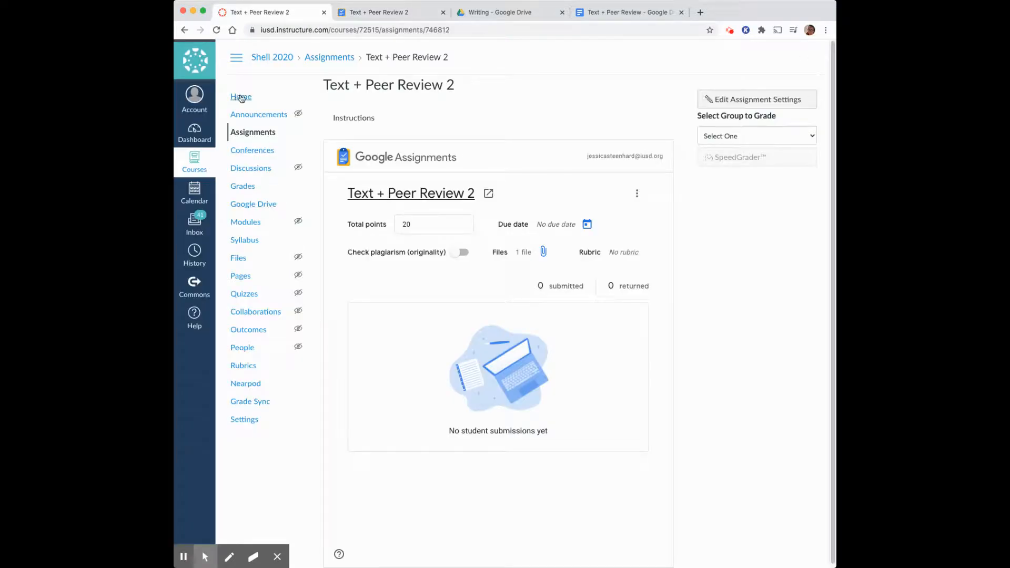
{"action": "left_click", "coordinate": [240, 97]}
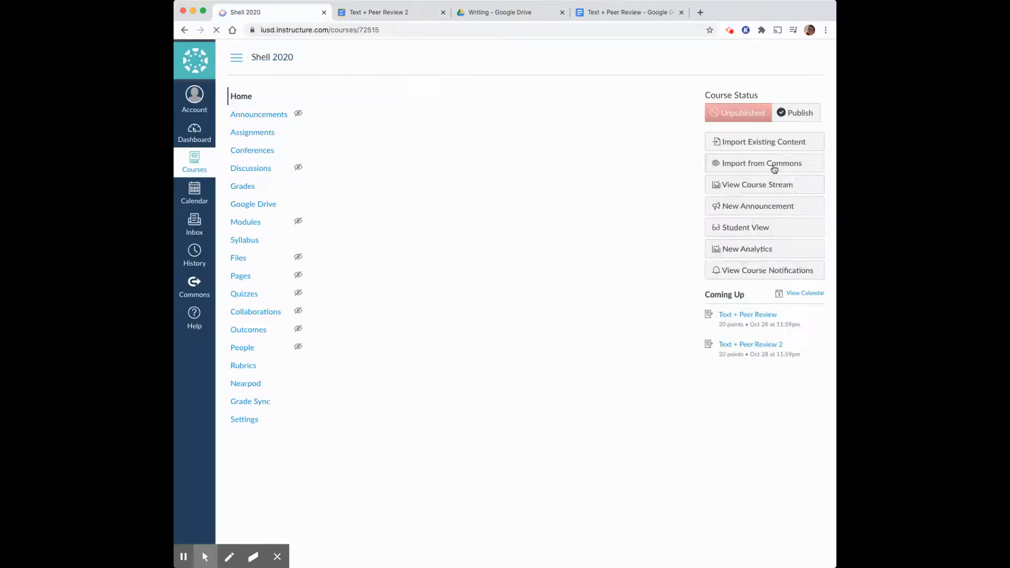
{"action": "left_click", "coordinate": [742, 253]}
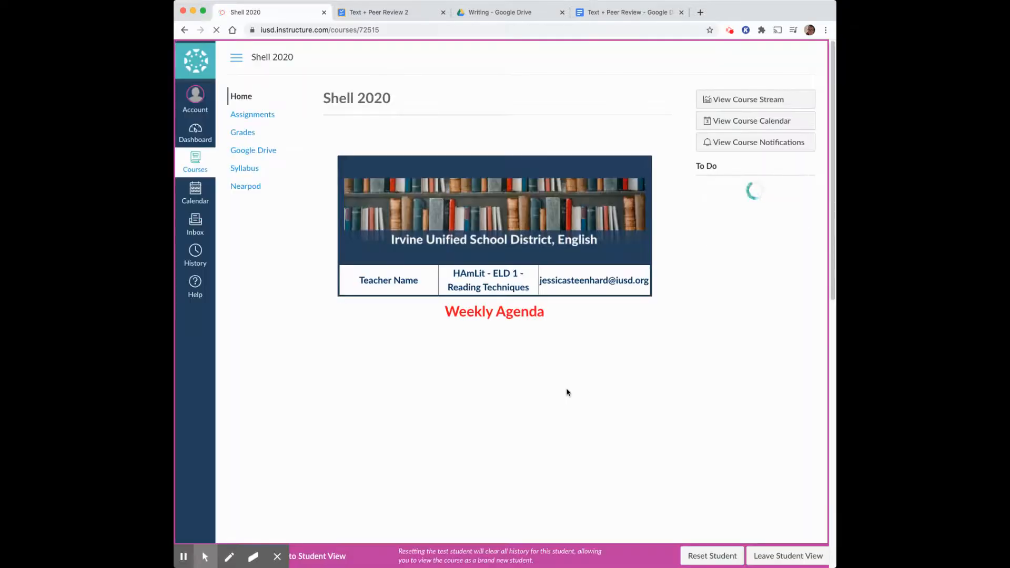
{"action": "scroll", "coordinate": [336, 192], "scroll_direction": "down", "scroll_amount": 8}
{"action": "scroll", "coordinate": [335, 193], "scroll_direction": "up", "scroll_amount": 8}
{"action": "left_click", "coordinate": [256, 114]}
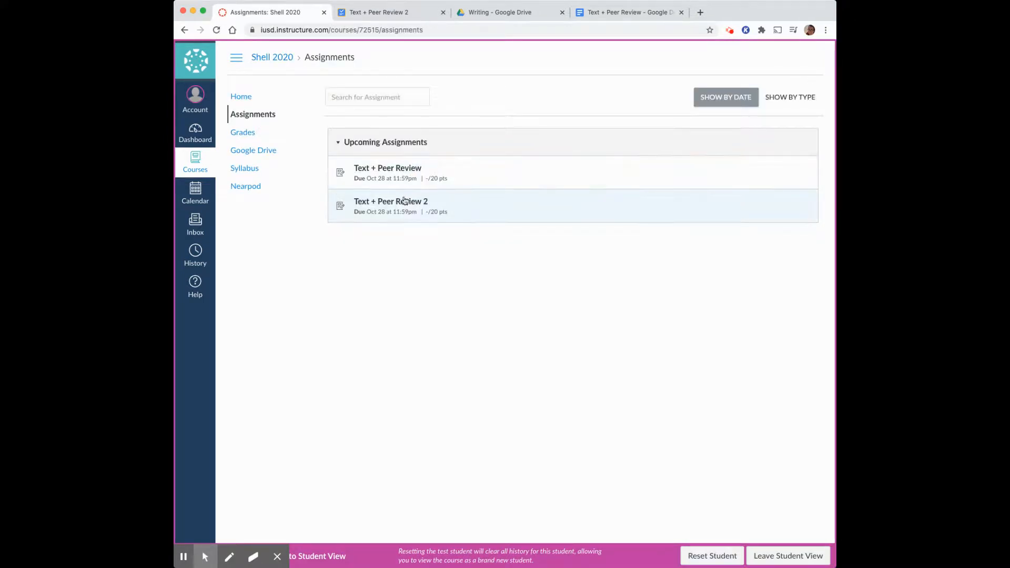
{"action": "left_click", "coordinate": [416, 208]}
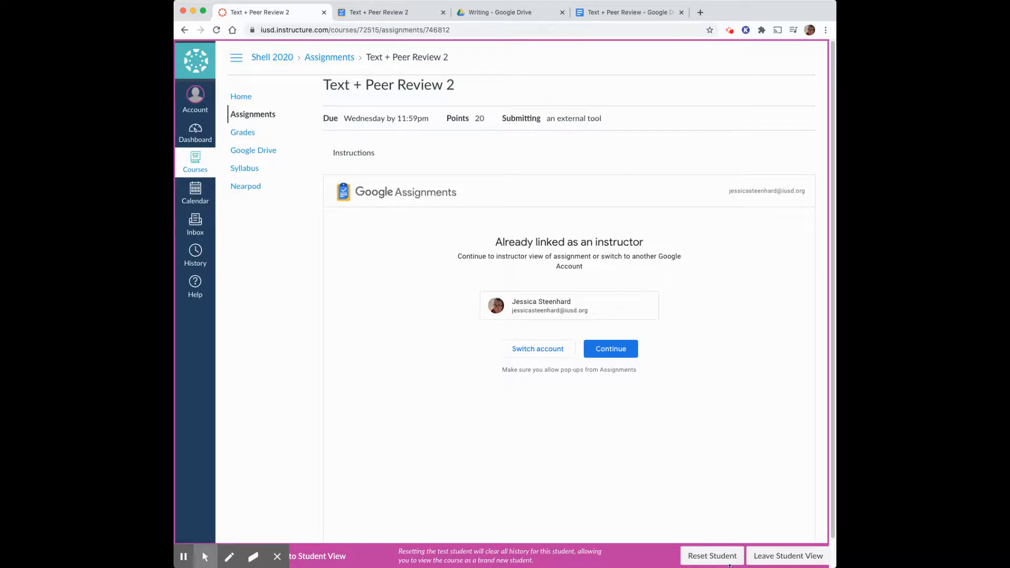
{"action": "left_click", "coordinate": [787, 556]}
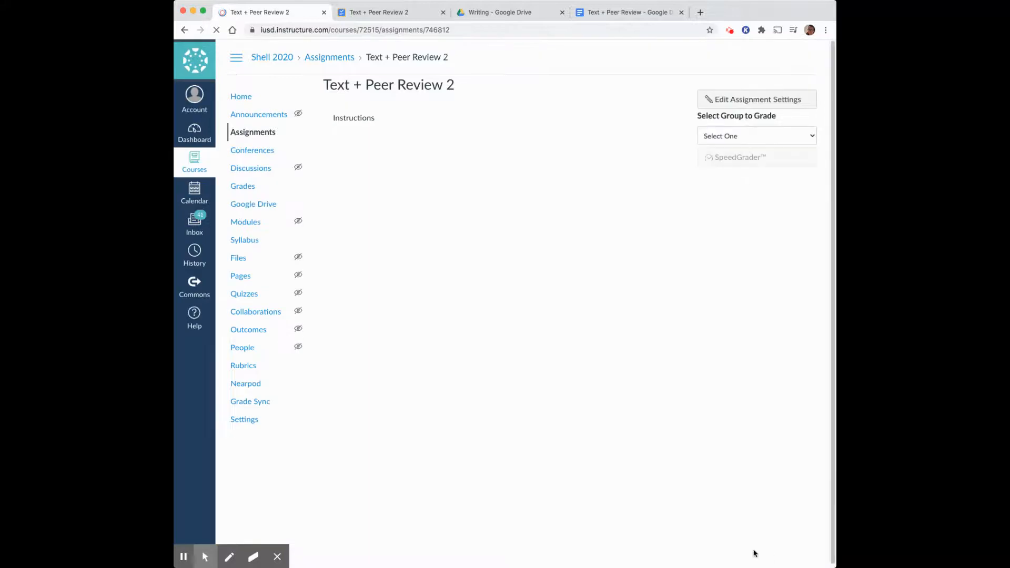
Switch to Google Drive and open the "Shell 2020" folder inside the Assignments folder of My Drive
{"action": "left_click", "coordinate": [525, 10]}
{"action": "left_click", "coordinate": [331, 82]}
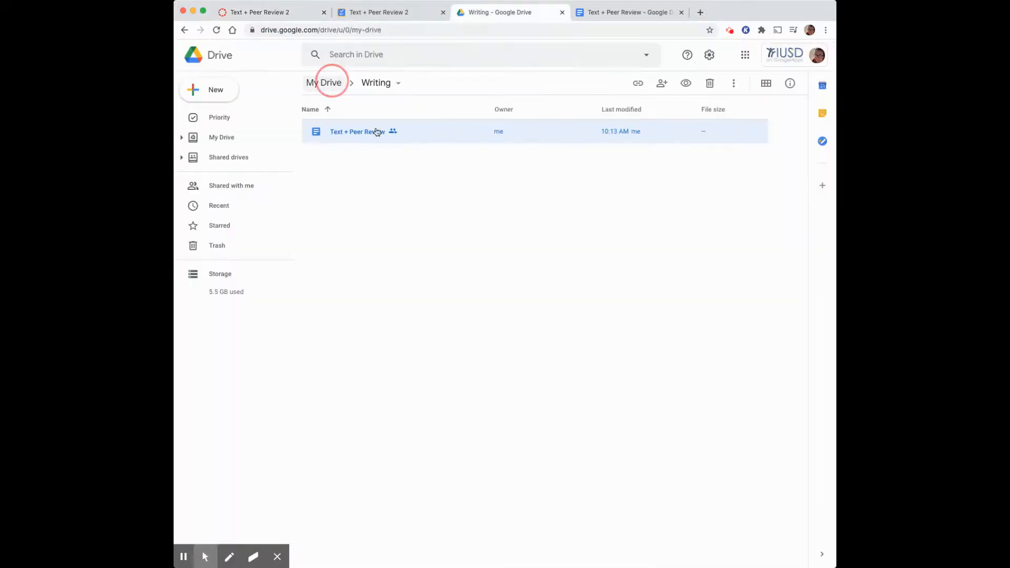
{"action": "left_click", "coordinate": [350, 284]}
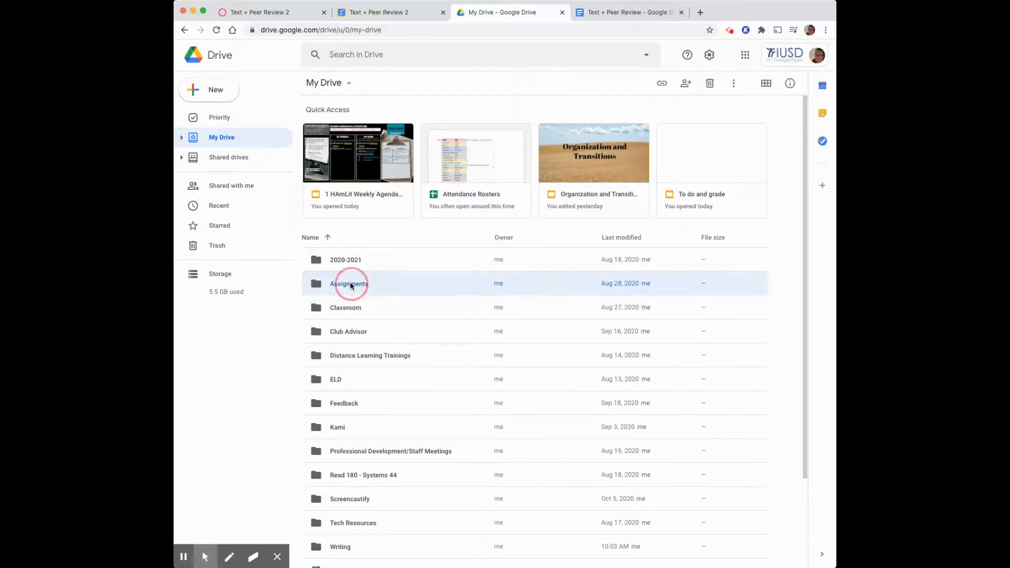
{"action": "double_click", "coordinate": [360, 284]}
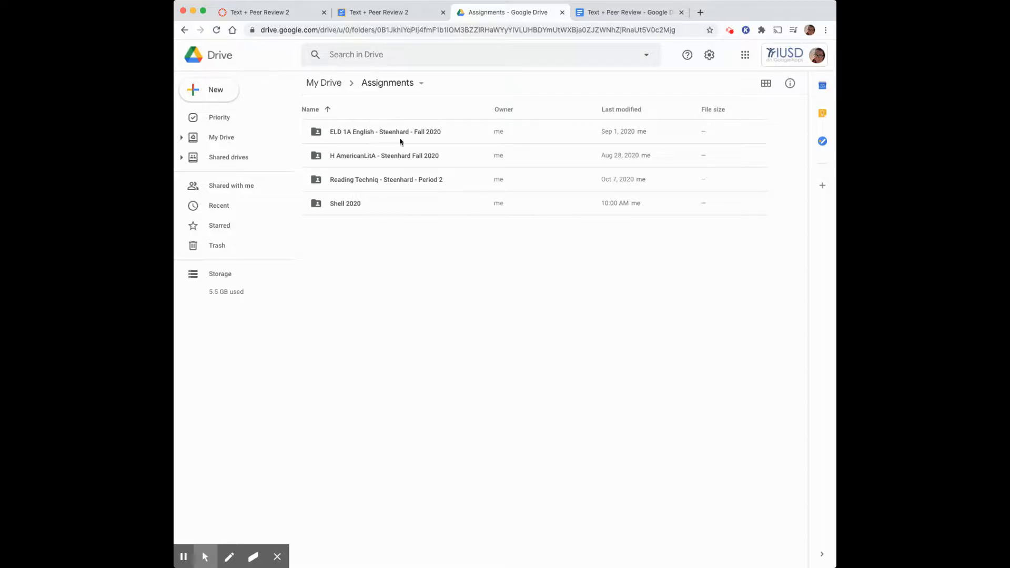
{"action": "double_click", "coordinate": [342, 204]}
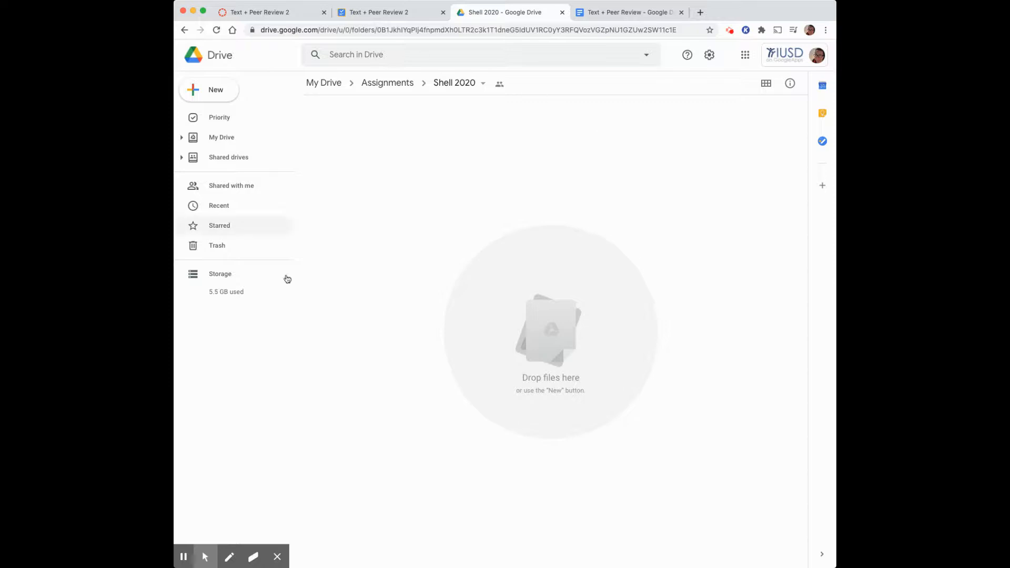
Examine the assignment folders in the H AmericanLitA Fall 2020 class folder in both grid and list layouts
{"action": "left_click", "coordinate": [391, 83]}
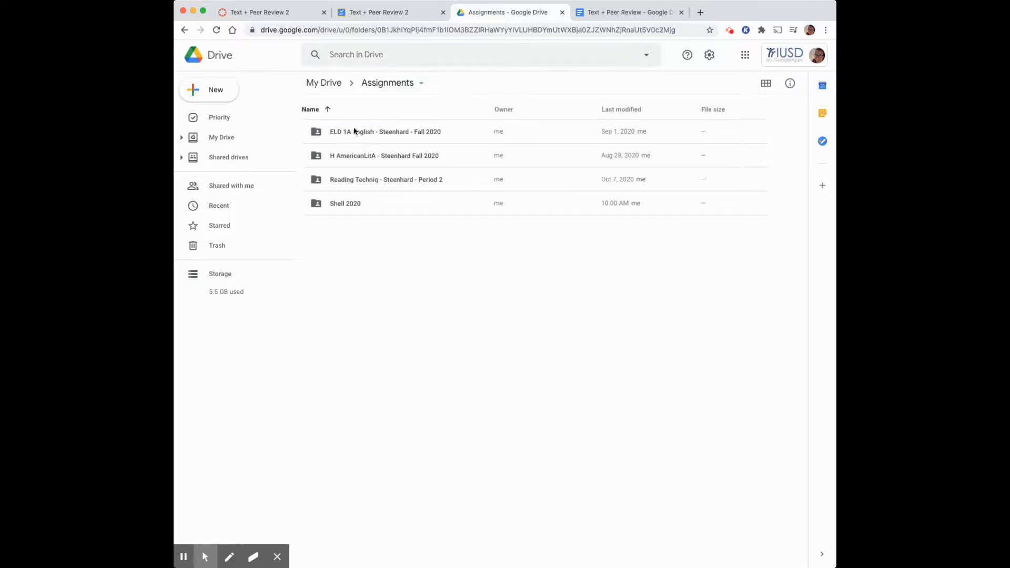
{"action": "double_click", "coordinate": [350, 154]}
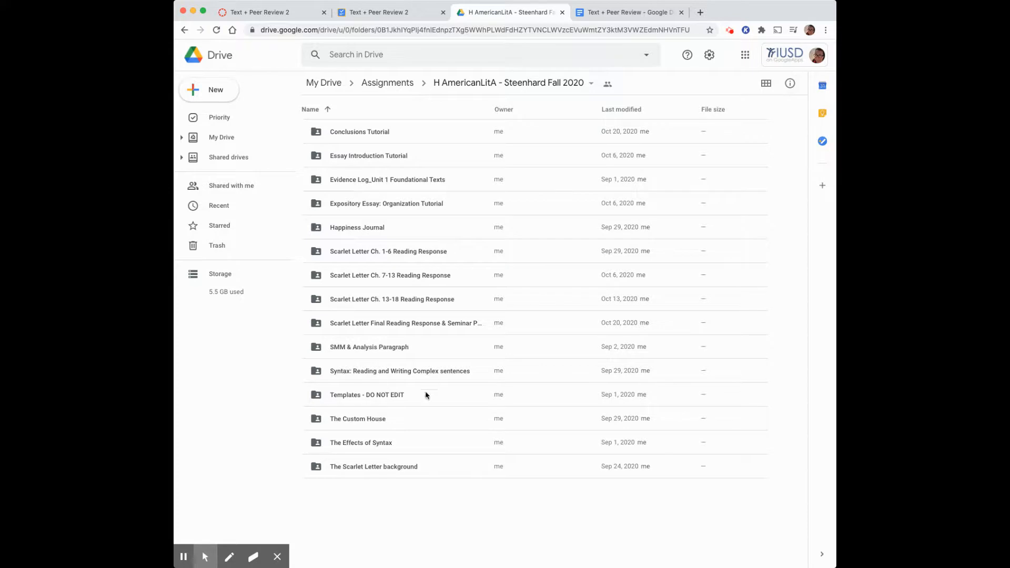
{"action": "left_click", "coordinate": [765, 83]}
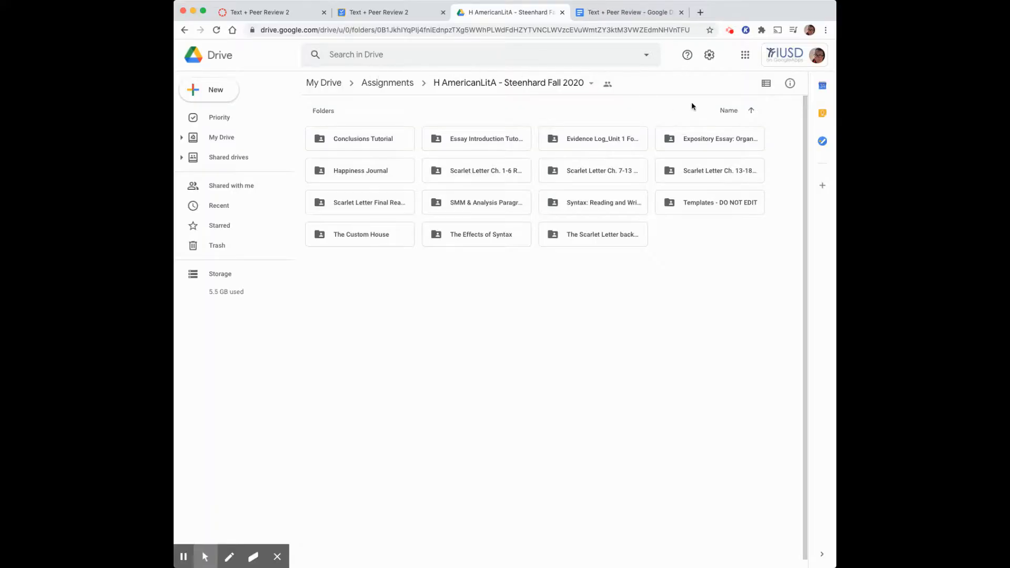
{"action": "left_click", "coordinate": [762, 83]}
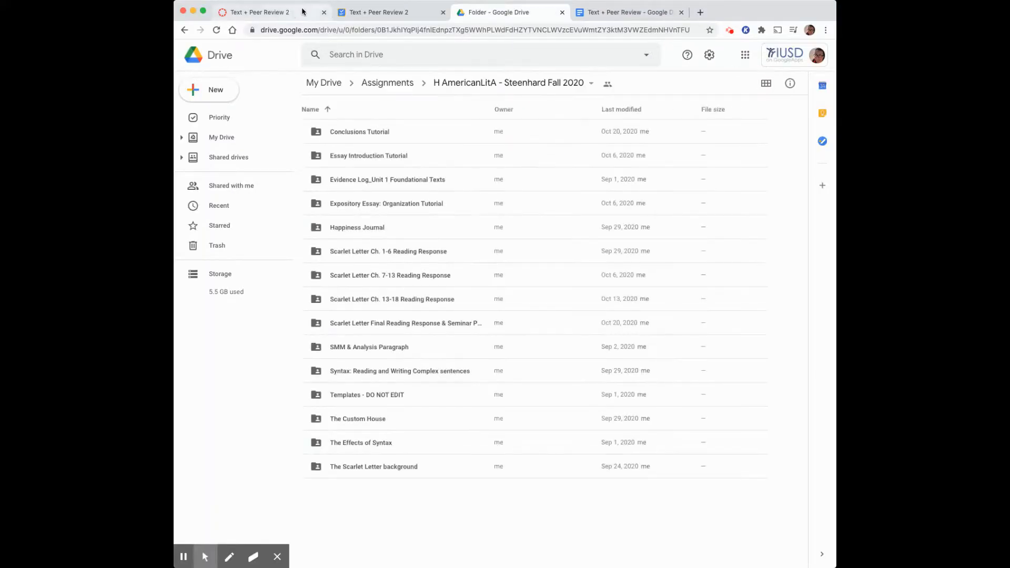
Switch to Google Classroom in a new tab and open the Classwork page of the "HAmLit 2020-2021" Period 3 class
{"action": "left_click", "coordinate": [292, 12]}
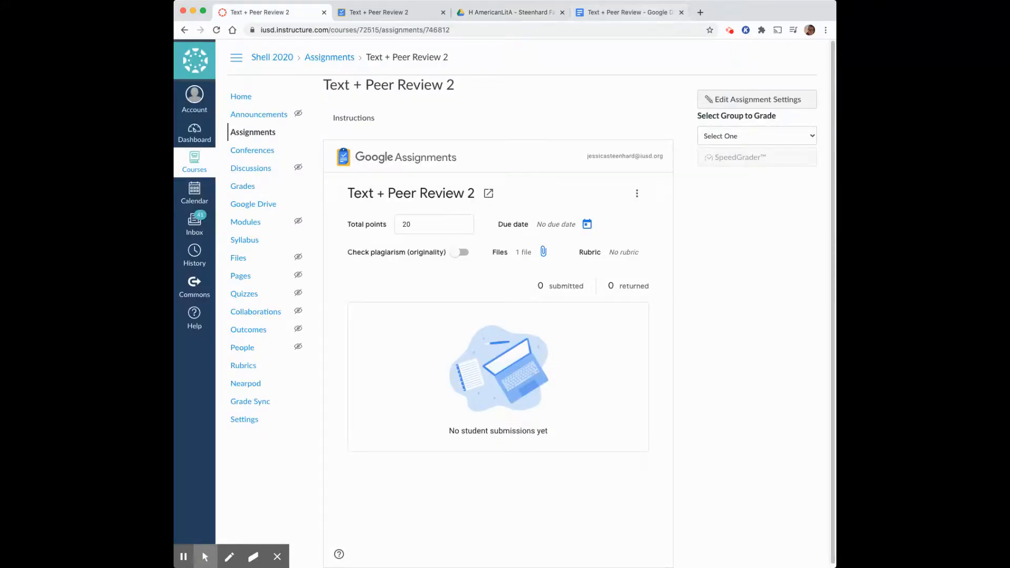
{"action": "left_click", "coordinate": [699, 12]}
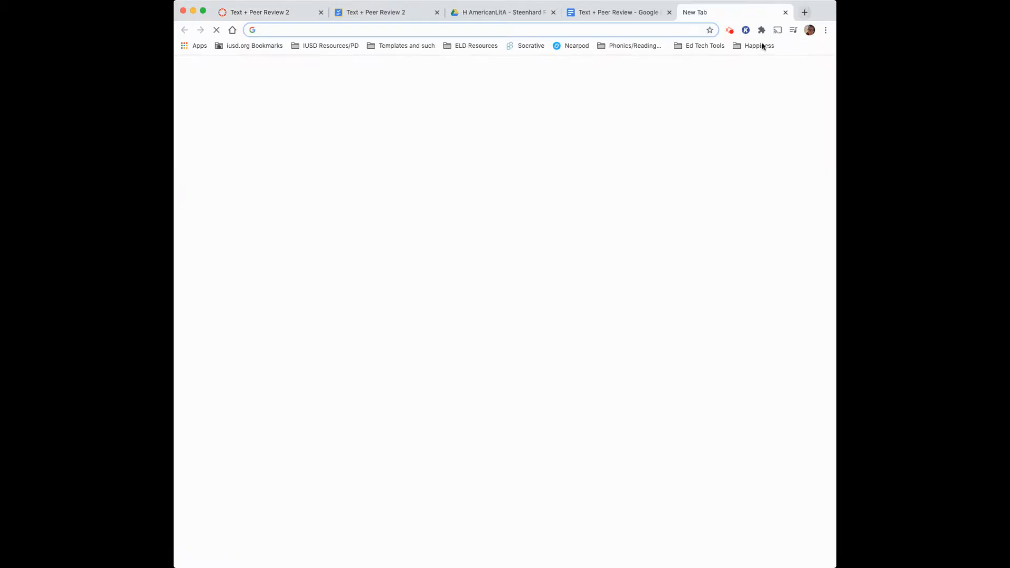
{"action": "left_click", "coordinate": [793, 71]}
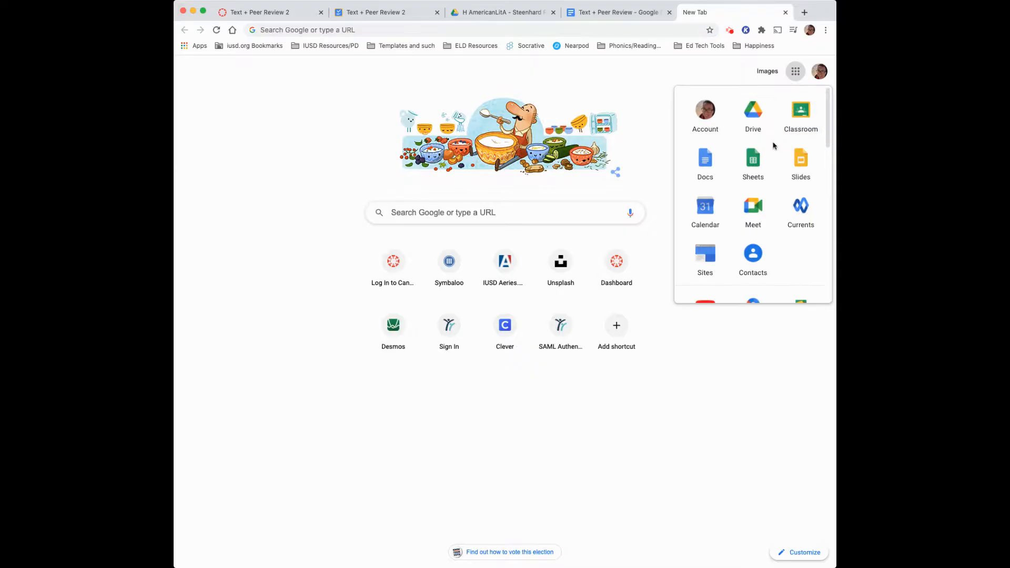
{"action": "left_click", "coordinate": [801, 110]}
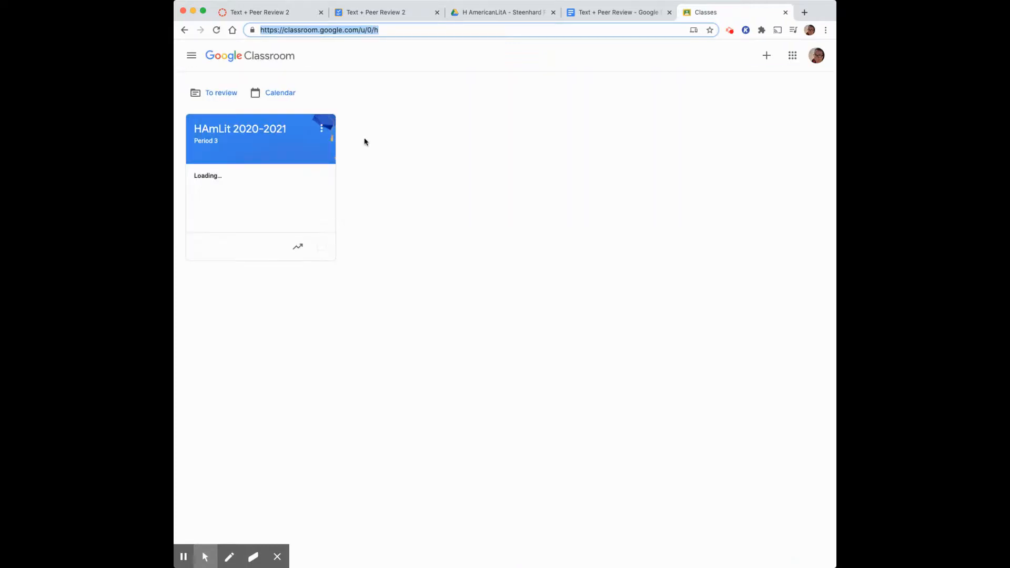
{"action": "left_click", "coordinate": [251, 133]}
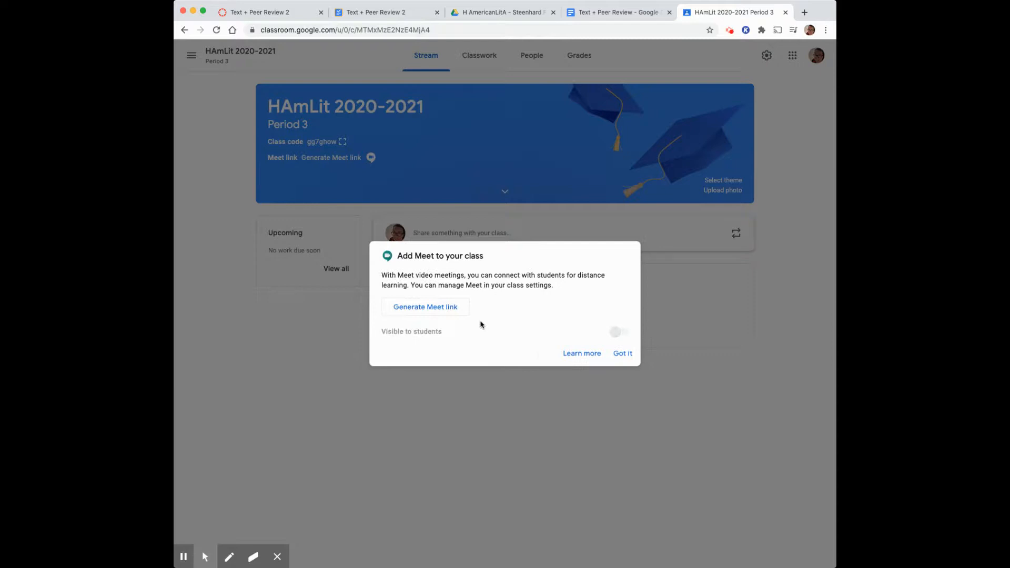
{"action": "left_click", "coordinate": [623, 353]}
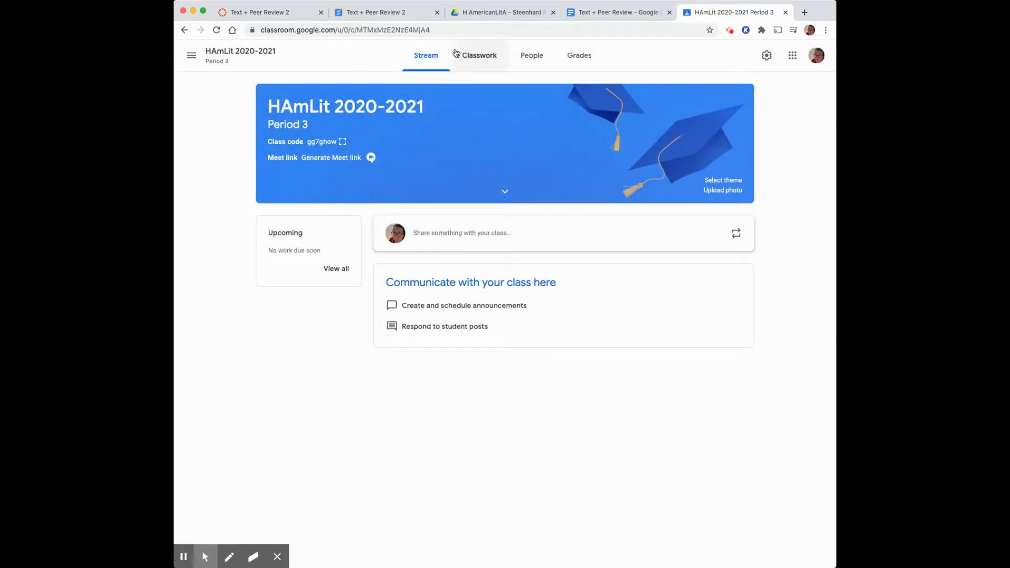
{"action": "left_click", "coordinate": [479, 59]}
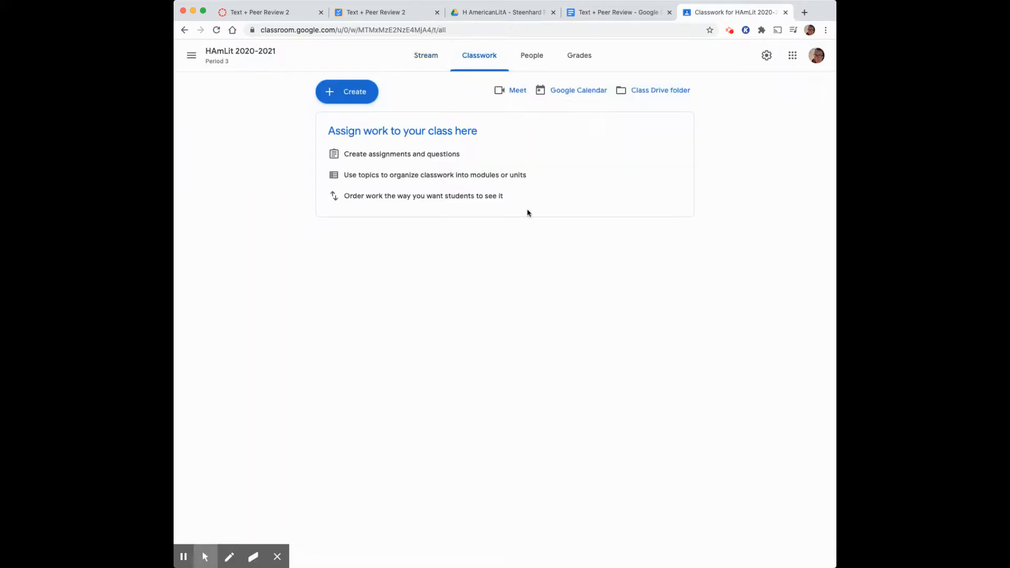
Create a Classroom assignment titled "Text and Peer Review" with "Instructions" as its instructions text
{"action": "left_click", "coordinate": [340, 91]}
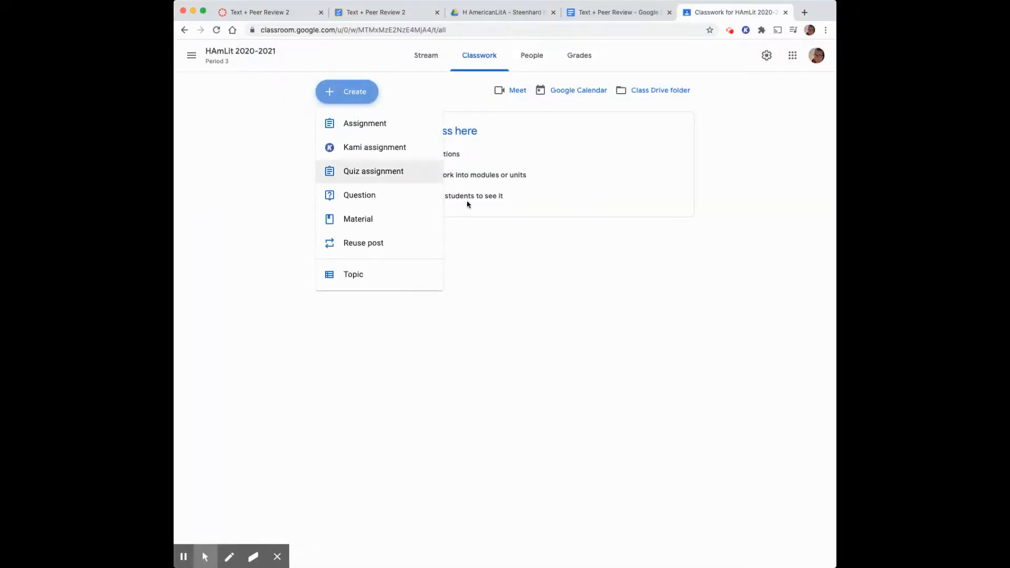
{"action": "left_click", "coordinate": [363, 131]}
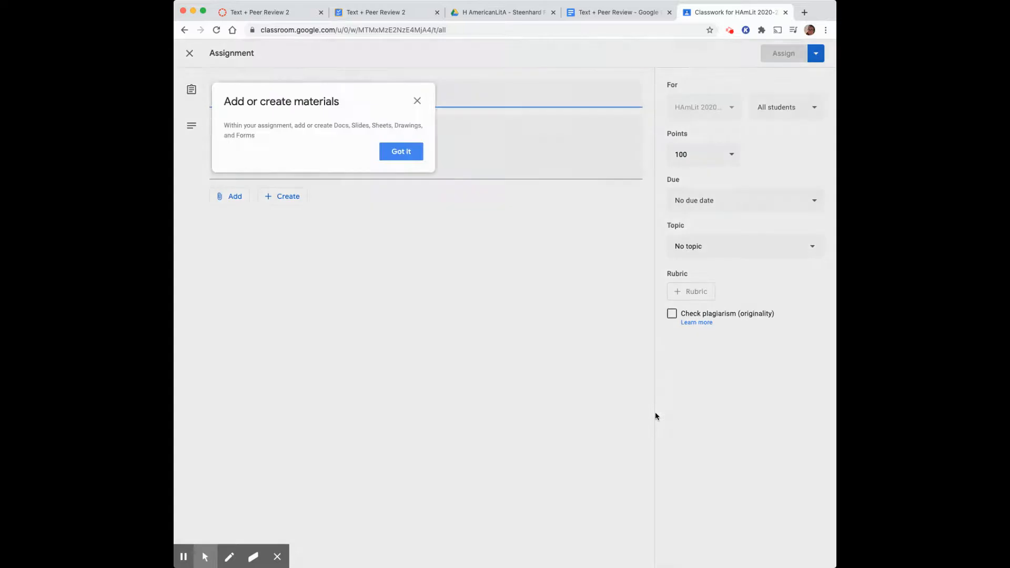
{"action": "left_click", "coordinate": [412, 152]}
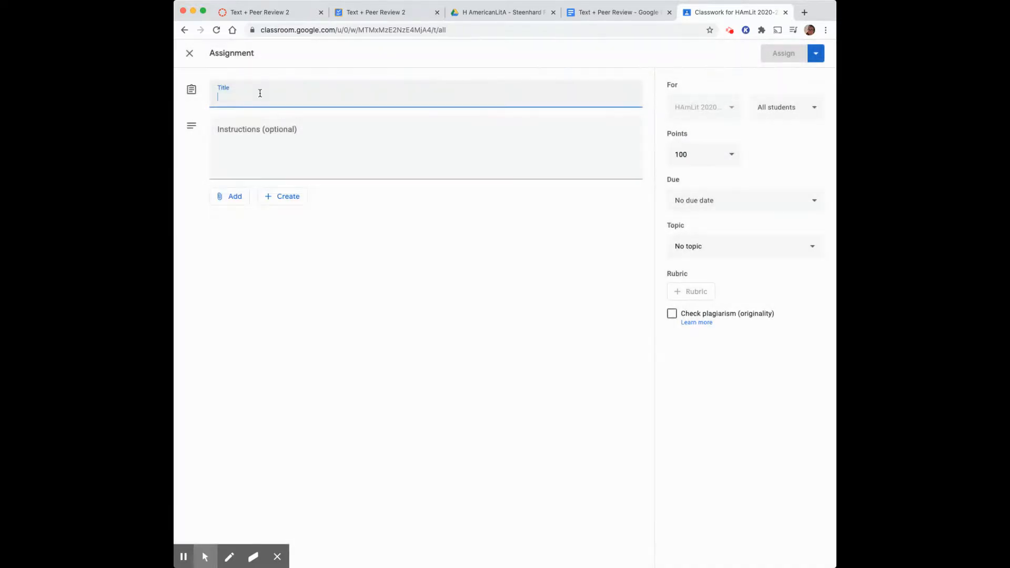
{"action": "type", "text": "Text"}
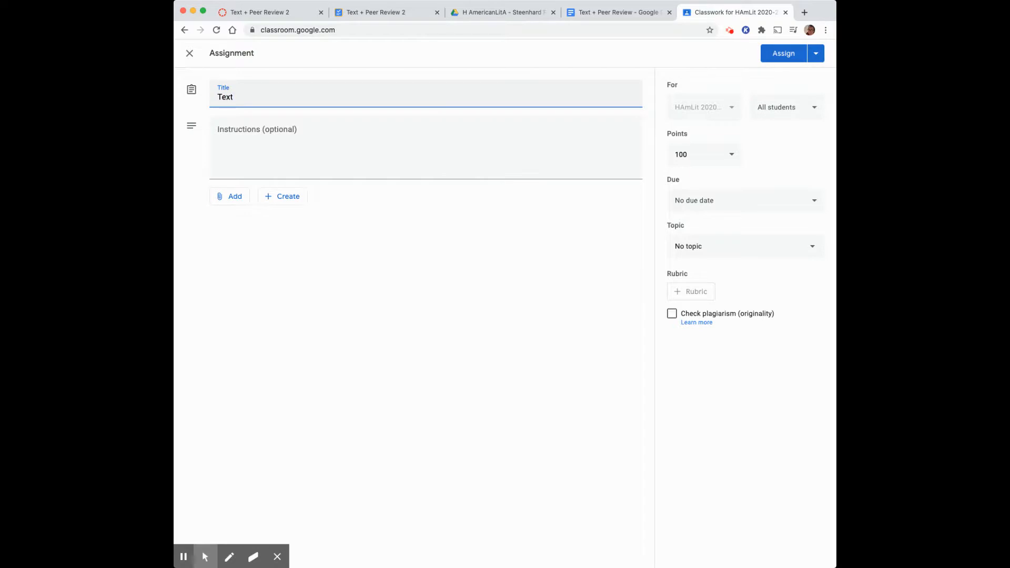
{"action": "type", "text": "nd Peer Review"}
{"action": "left_click", "coordinate": [314, 151]}
{"action": "type", "text": "Instruction"}
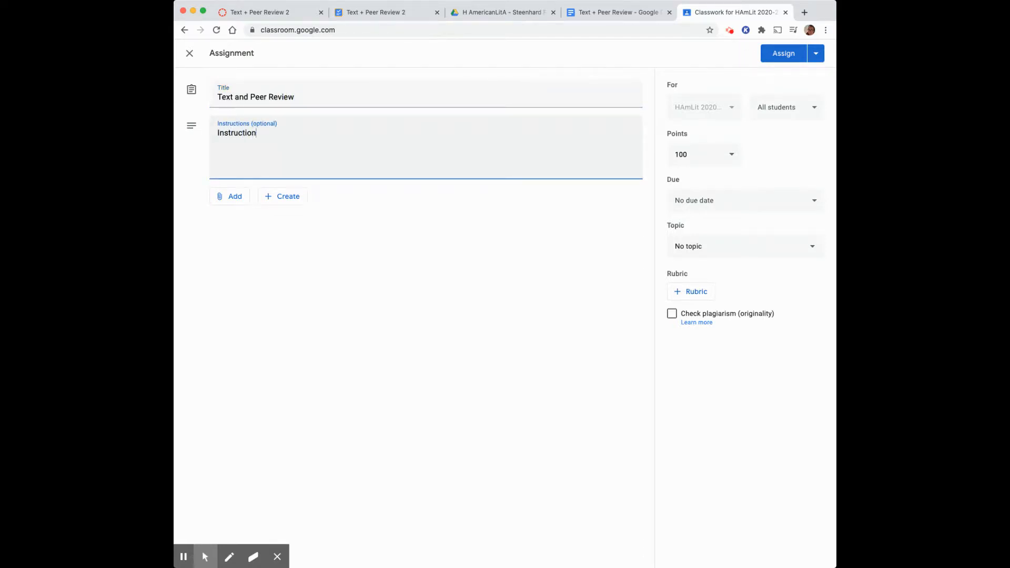
{"action": "type", "text": "s"}
Attach the "Text + Peer Review" Google Docs file from Google Drive to the assignment
{"action": "left_click", "coordinate": [233, 198]}
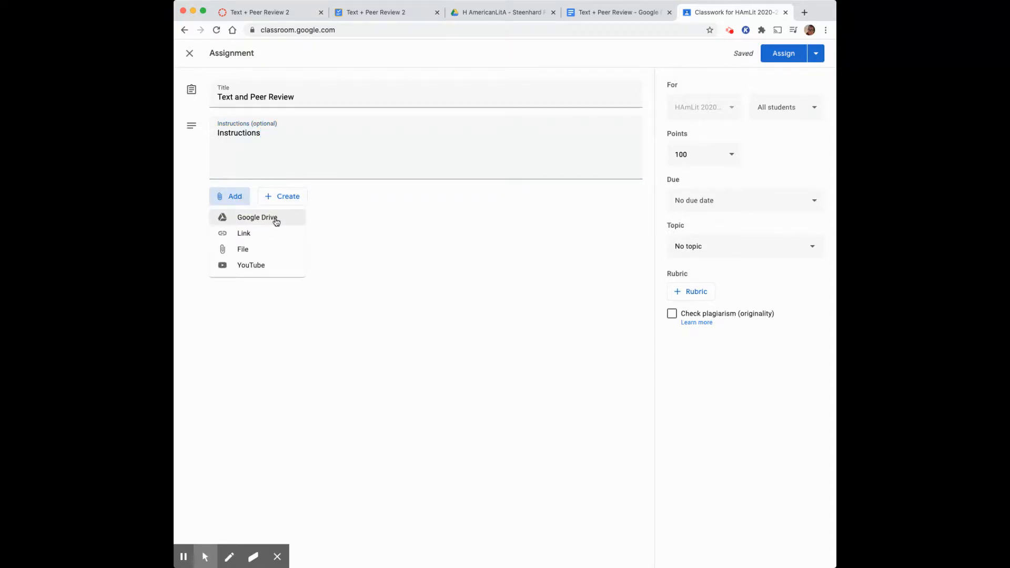
{"action": "left_click", "coordinate": [269, 217]}
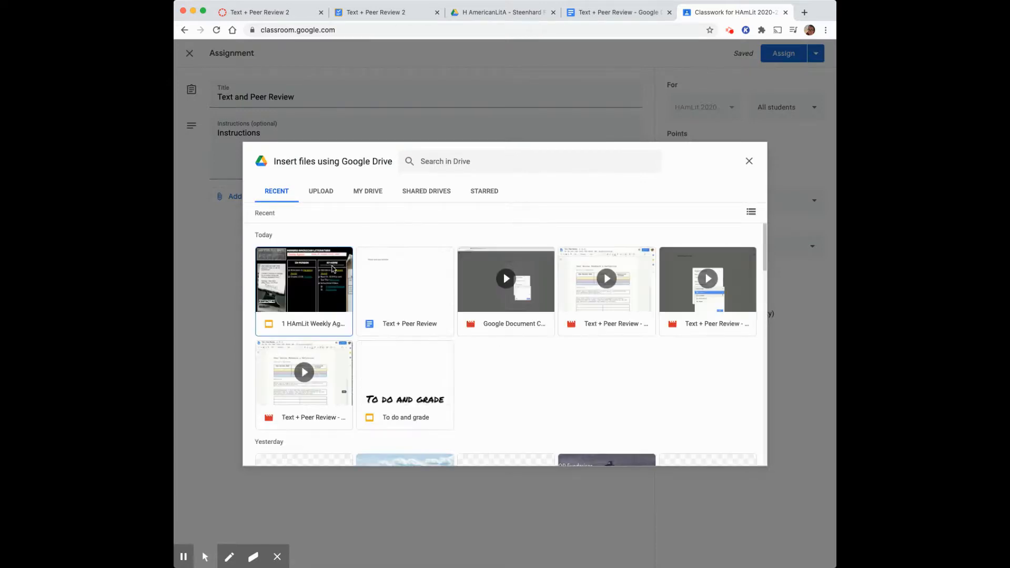
{"action": "left_click", "coordinate": [403, 292]}
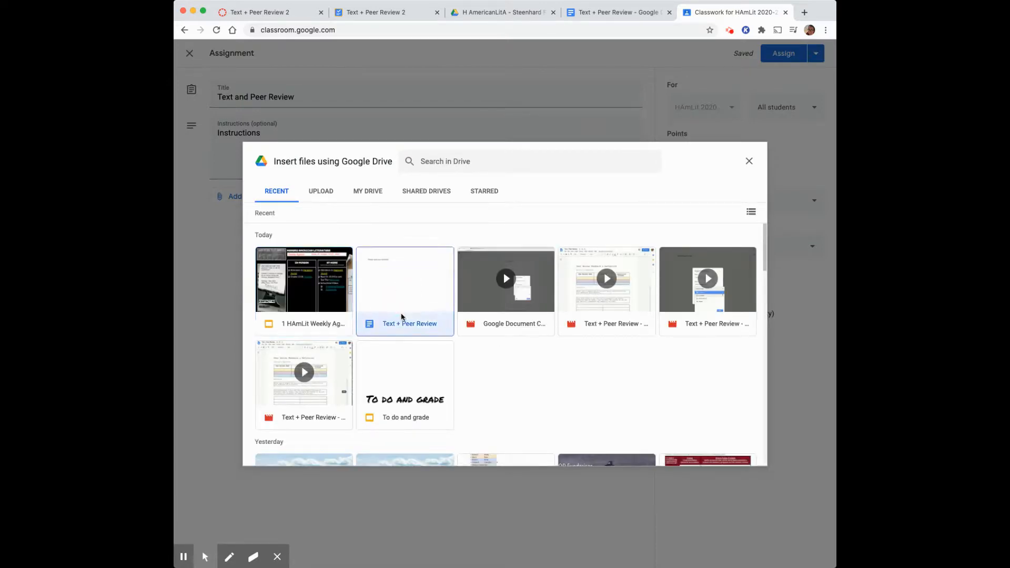
{"action": "left_click", "coordinate": [752, 213]}
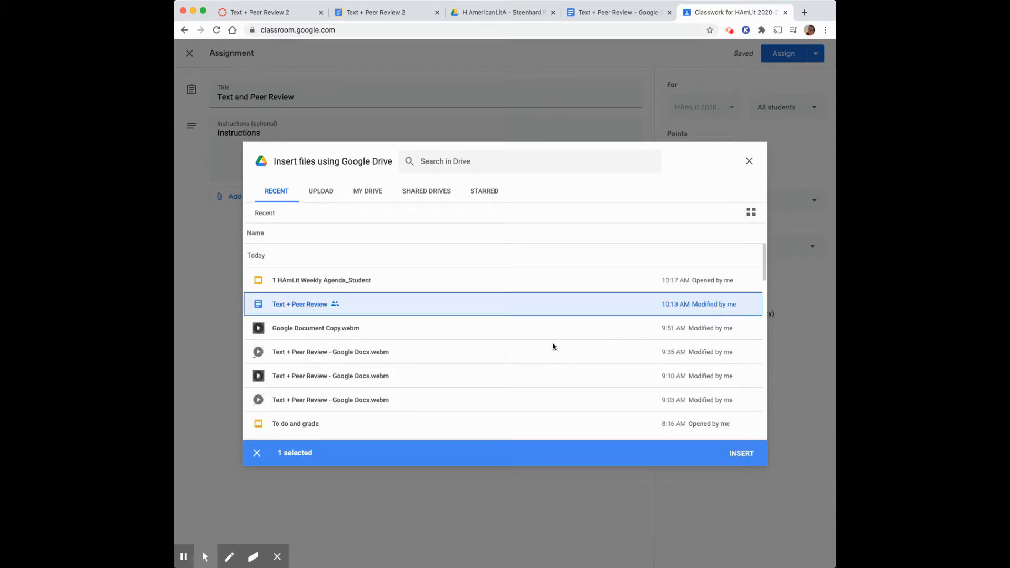
{"action": "left_click", "coordinate": [293, 307]}
{"action": "left_click", "coordinate": [323, 304]}
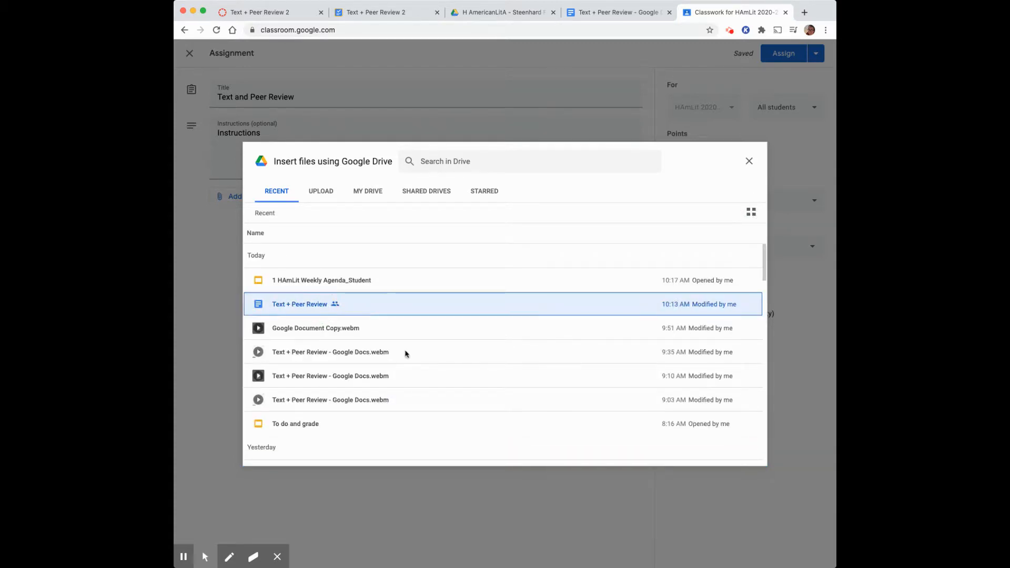
{"action": "left_click", "coordinate": [742, 453]}
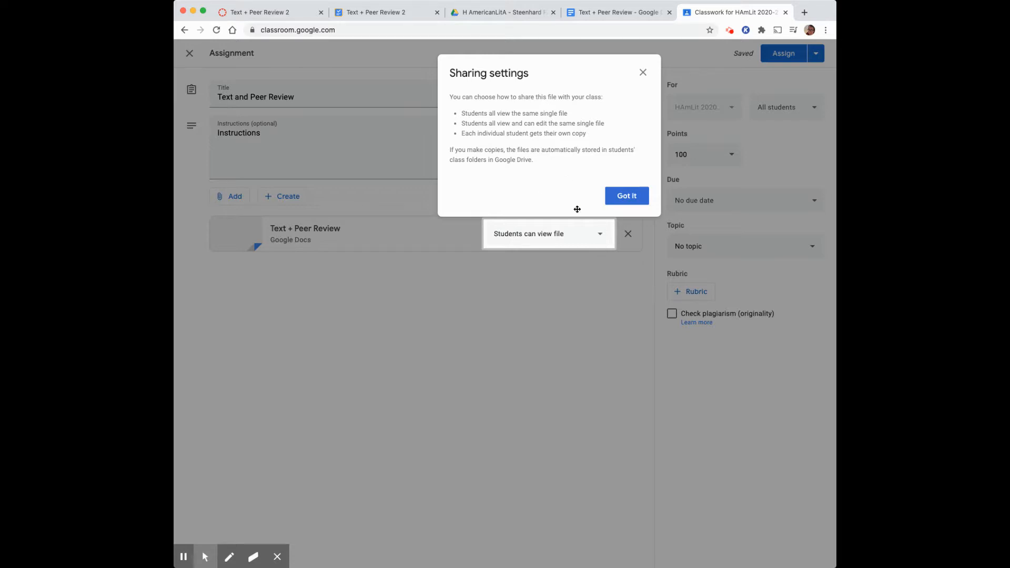
Dismiss the sharing tip and set the attached "Text + Peer Review" file to make a copy for each student
{"action": "left_click", "coordinate": [627, 196]}
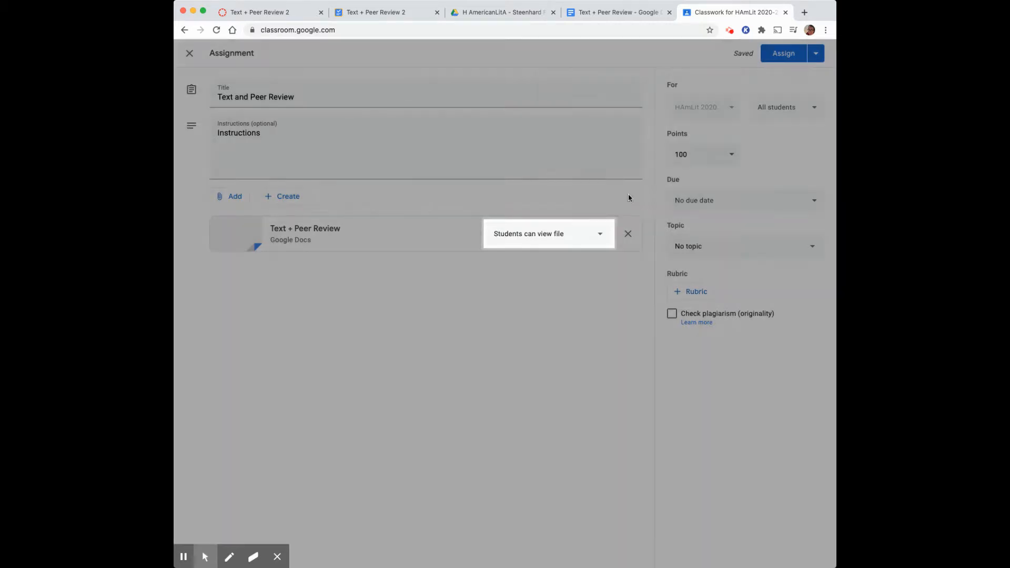
{"action": "left_click", "coordinate": [603, 234]}
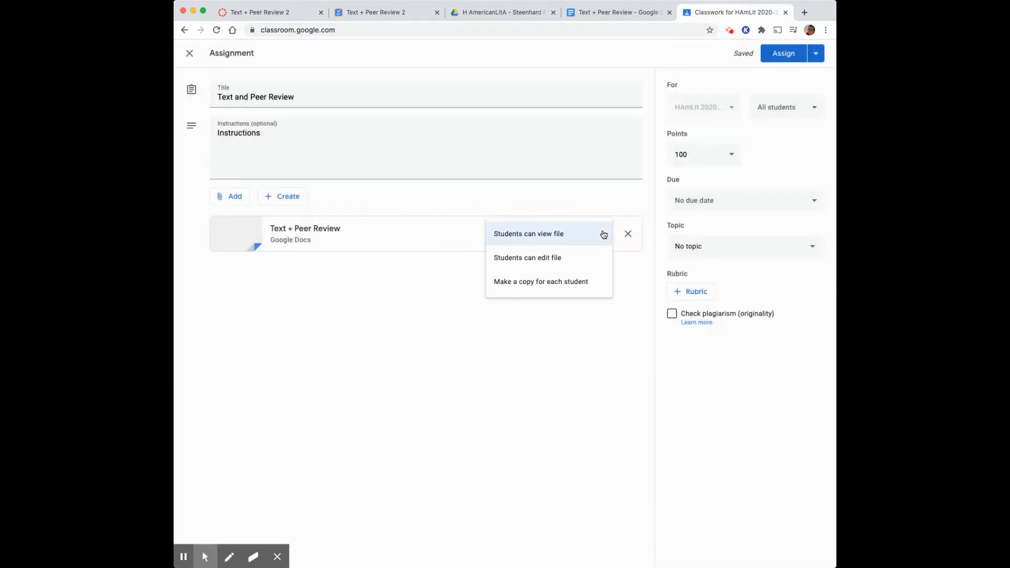
{"action": "left_click", "coordinate": [578, 282]}
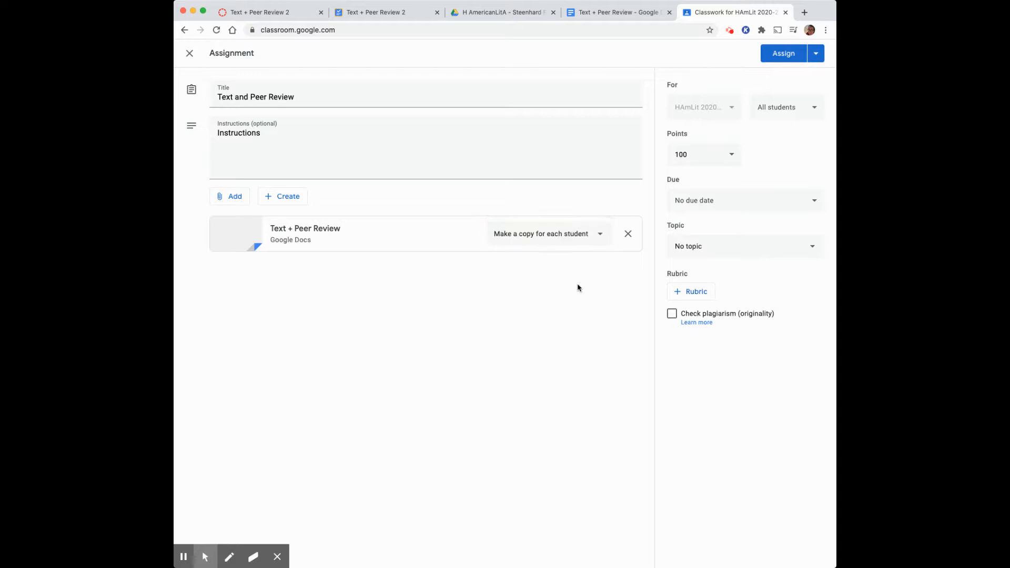
Set the assignment's point value to 20
{"action": "left_click", "coordinate": [736, 154]}
{"action": "left_click", "coordinate": [732, 155]}
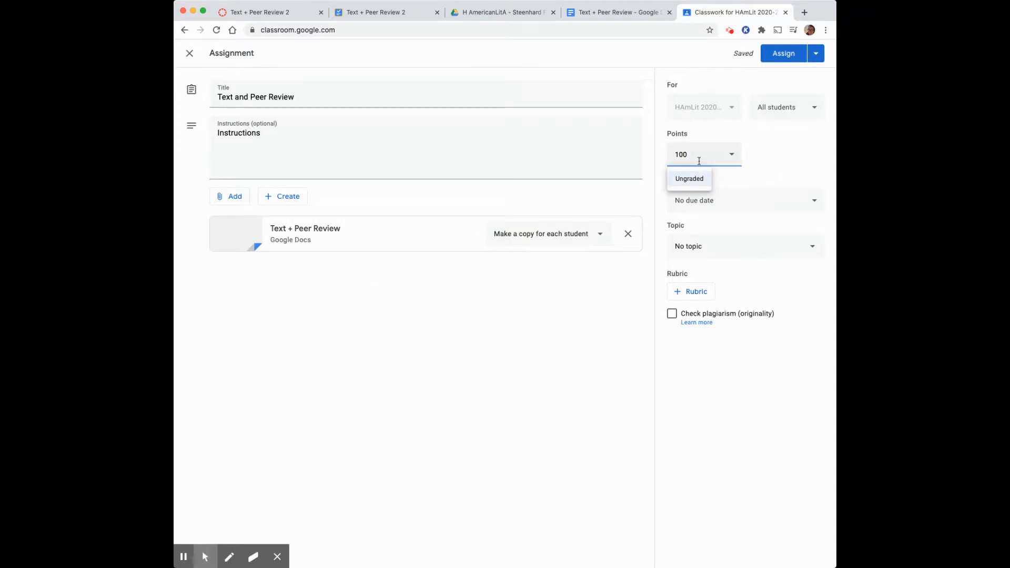
{"action": "key", "text": "BackSpace"}
{"action": "key", "text": "BackSpace"}
{"action": "key", "text": "BackSpace"}
{"action": "type", "text": "20"}
{"action": "left_click", "coordinate": [634, 340]}
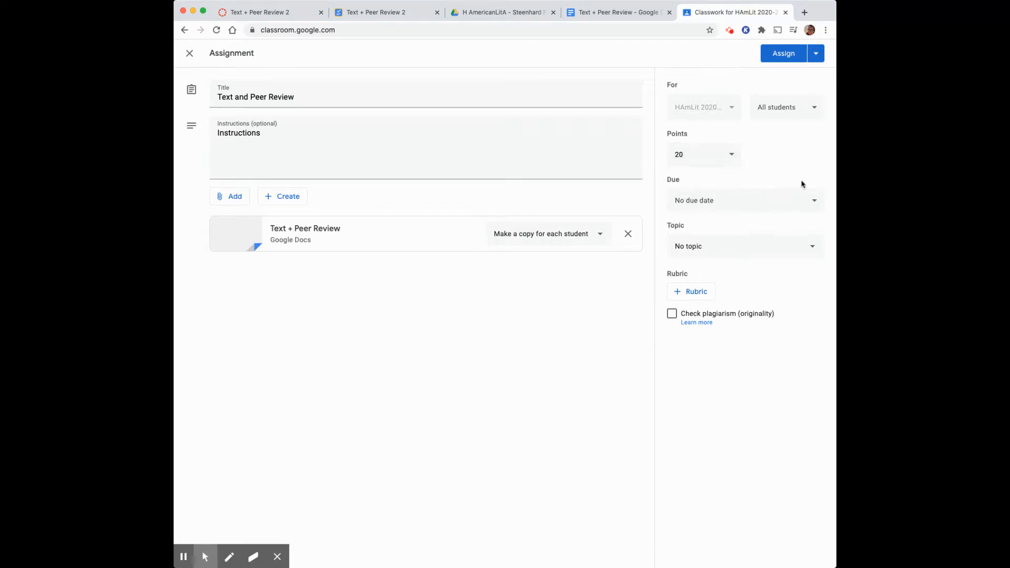
Set the assignment's due date to Oct 28, 2020 and keep it under "No topic"
{"action": "left_click", "coordinate": [805, 201]}
{"action": "left_click", "coordinate": [771, 238]}
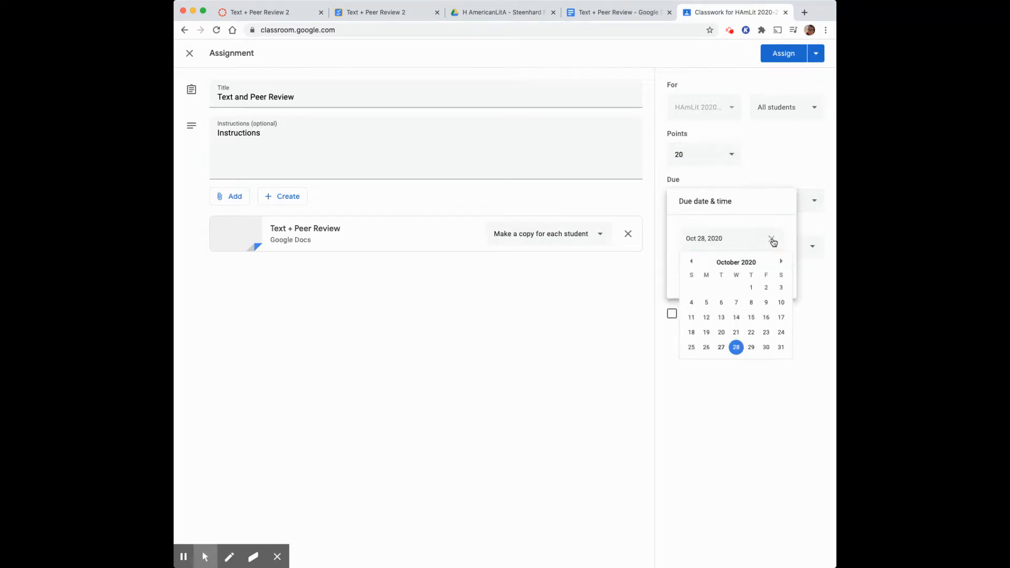
{"action": "left_click", "coordinate": [737, 350]}
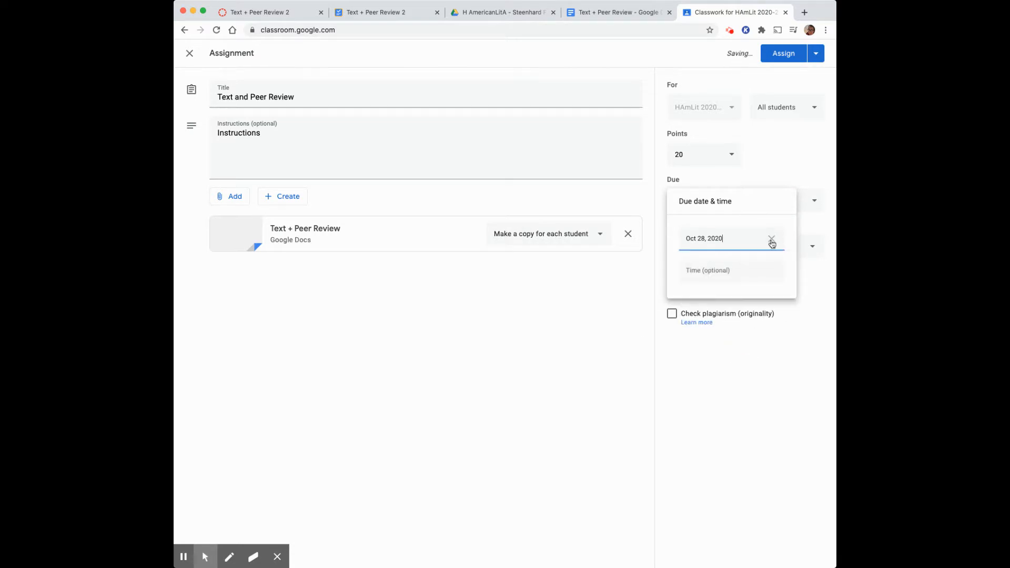
{"action": "left_click", "coordinate": [808, 180]}
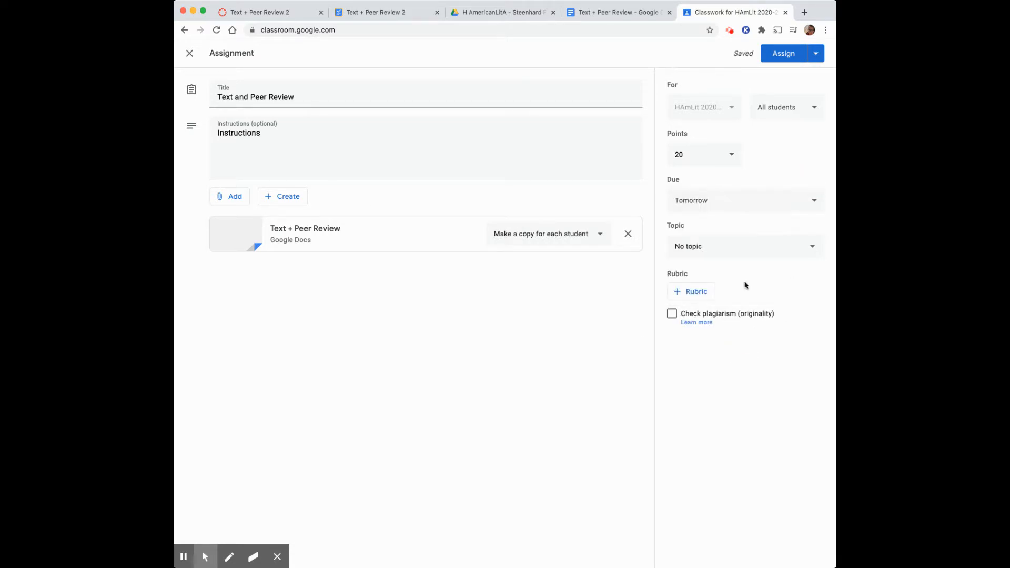
{"action": "left_click", "coordinate": [810, 250]}
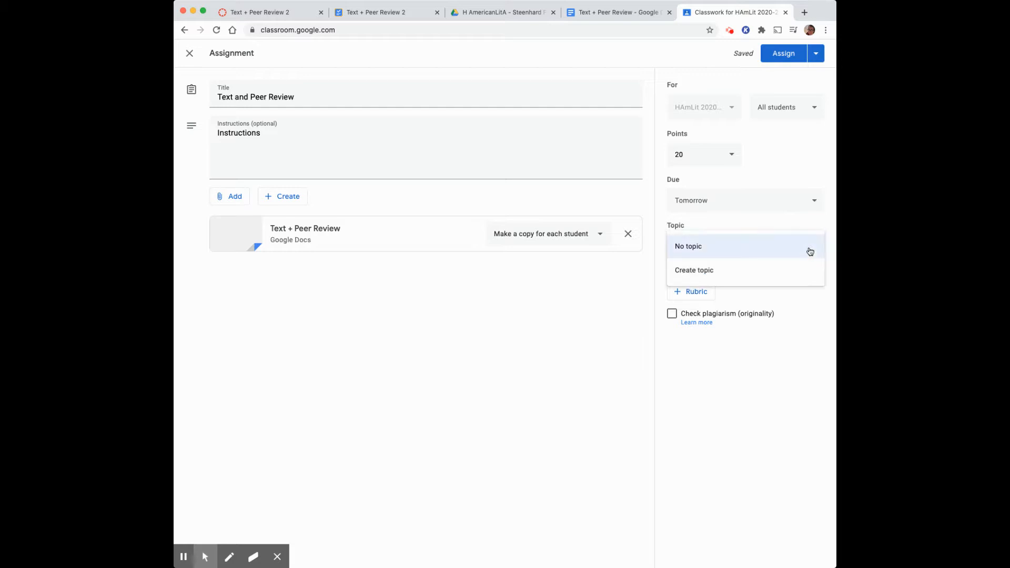
{"action": "left_click", "coordinate": [814, 247]}
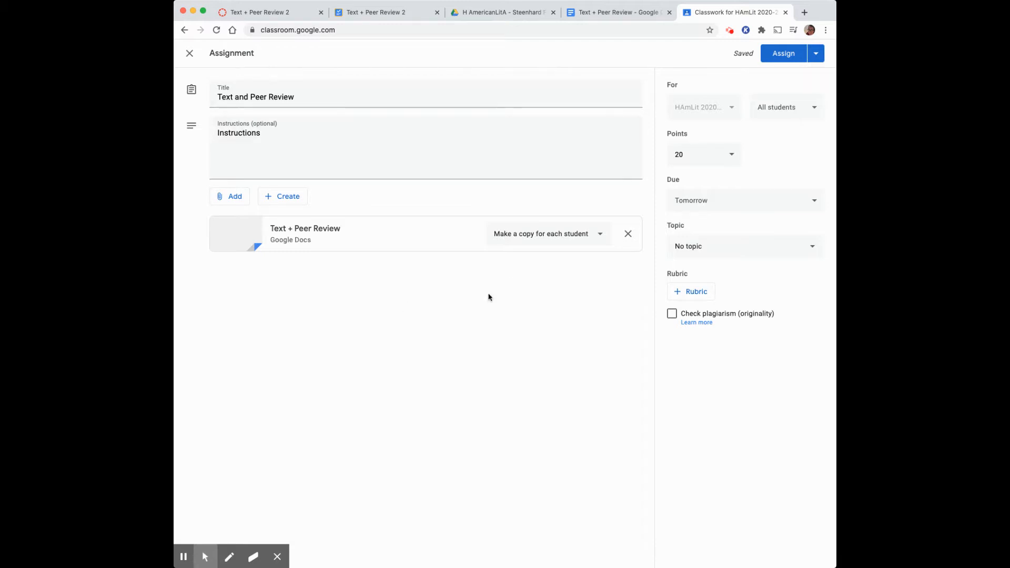
Assign "Text and Peer Review" to the class immediately and dismiss the tip about adding topics
{"action": "left_click", "coordinate": [816, 53]}
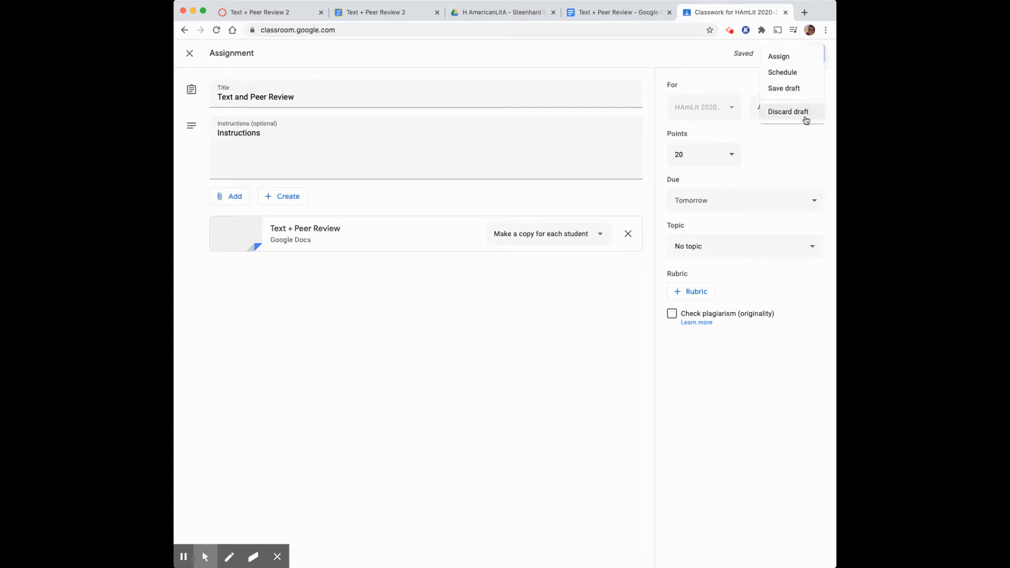
{"action": "left_click", "coordinate": [734, 83]}
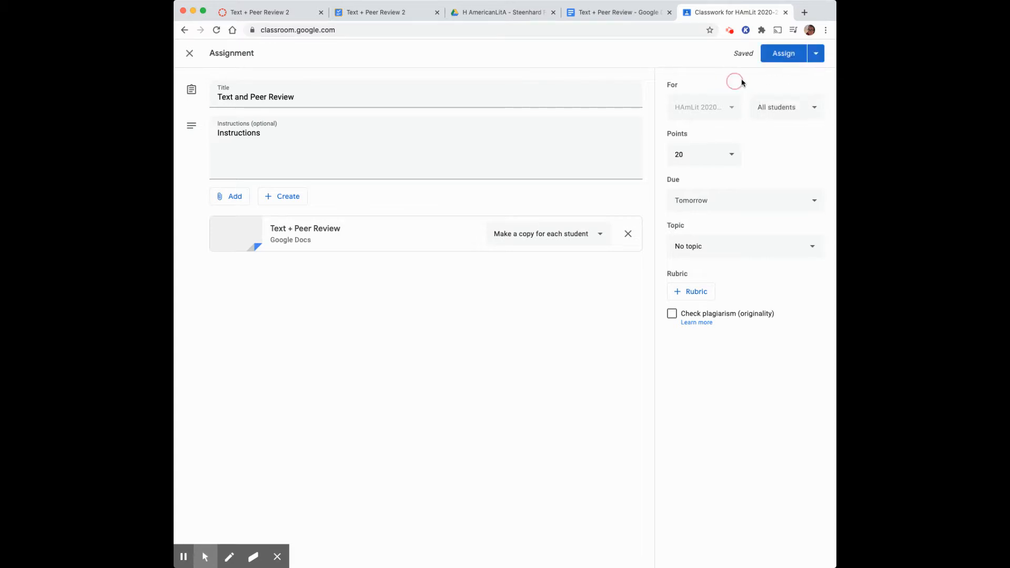
{"action": "left_click", "coordinate": [782, 54]}
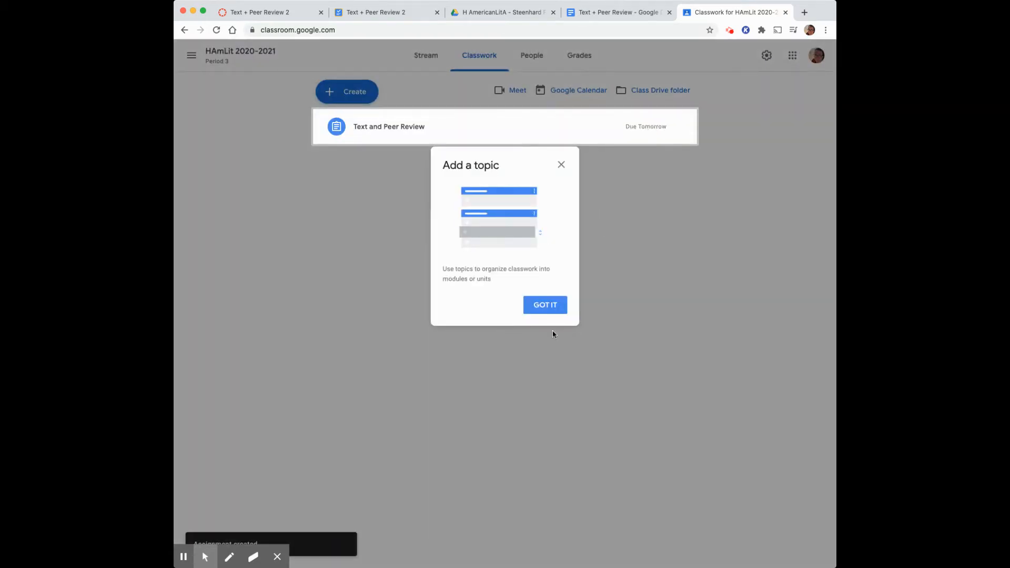
{"action": "left_click", "coordinate": [542, 308]}
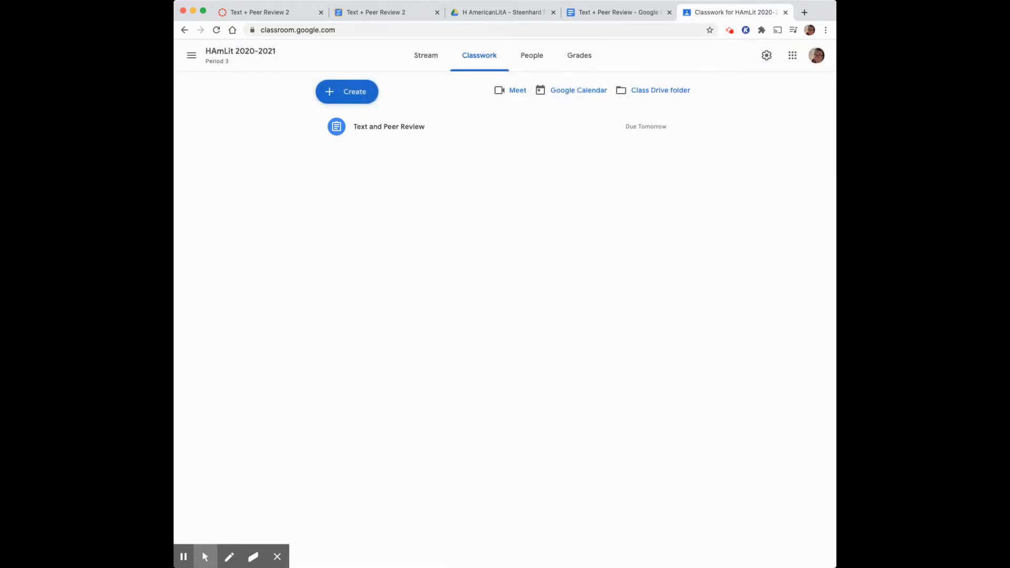
Expand the posted "Text and Peer Review" assignment, look through its attached Google Doc, and return to the Classwork page
{"action": "left_click", "coordinate": [396, 130]}
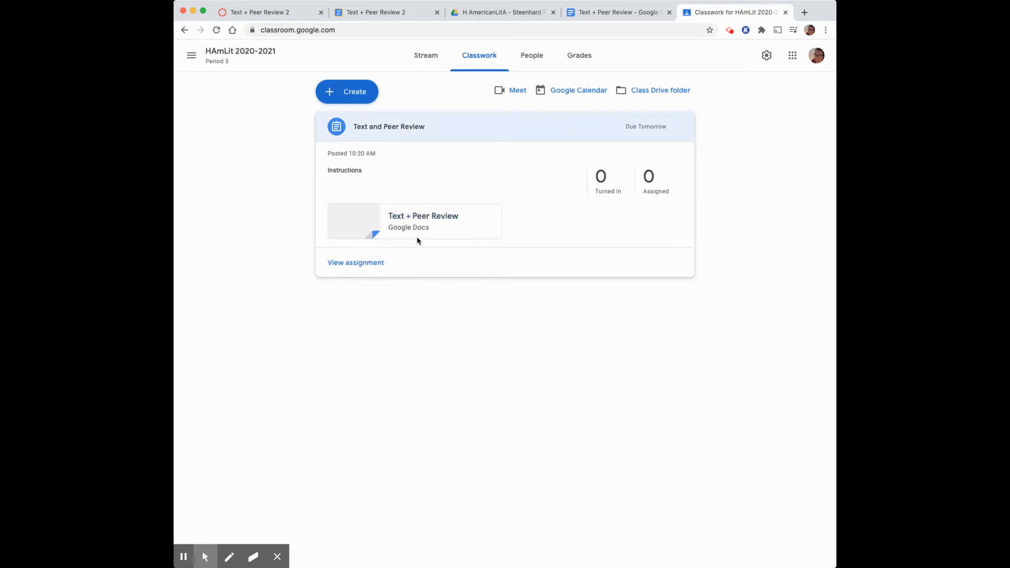
{"action": "left_click", "coordinate": [348, 228]}
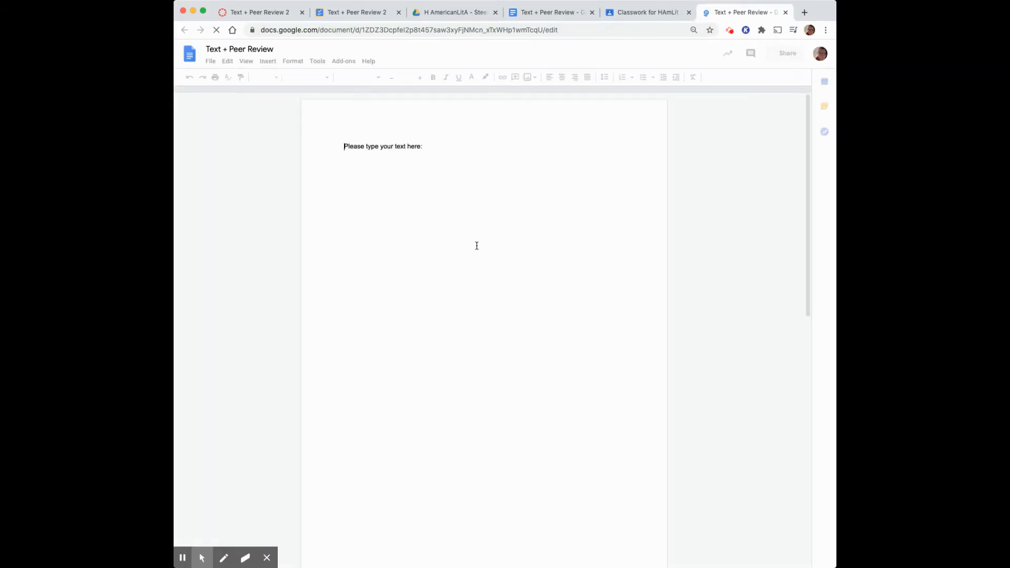
{"action": "scroll", "coordinate": [602, 255], "scroll_direction": "down", "scroll_amount": 15}
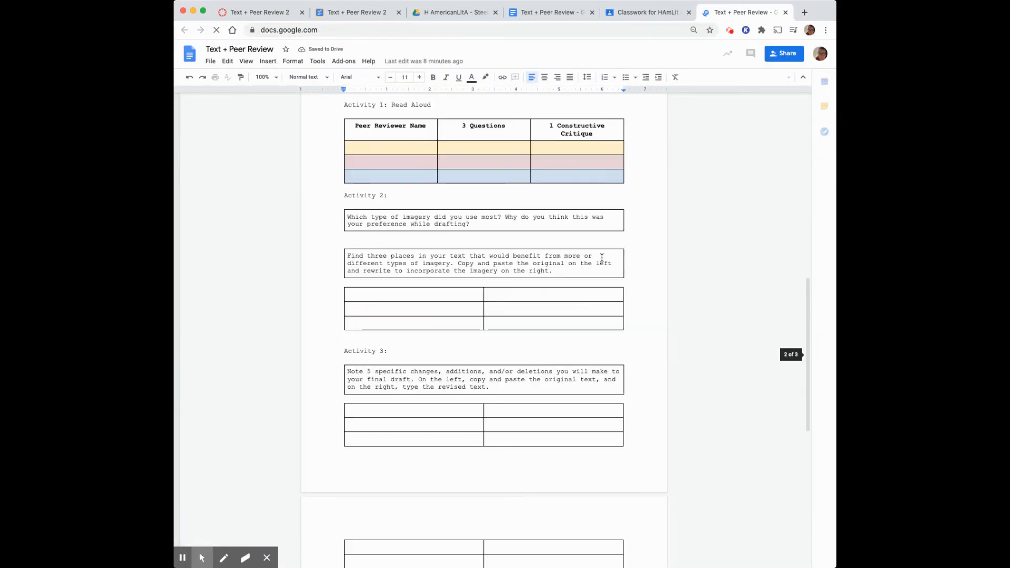
{"action": "scroll", "coordinate": [601, 256], "scroll_direction": "down", "scroll_amount": 5}
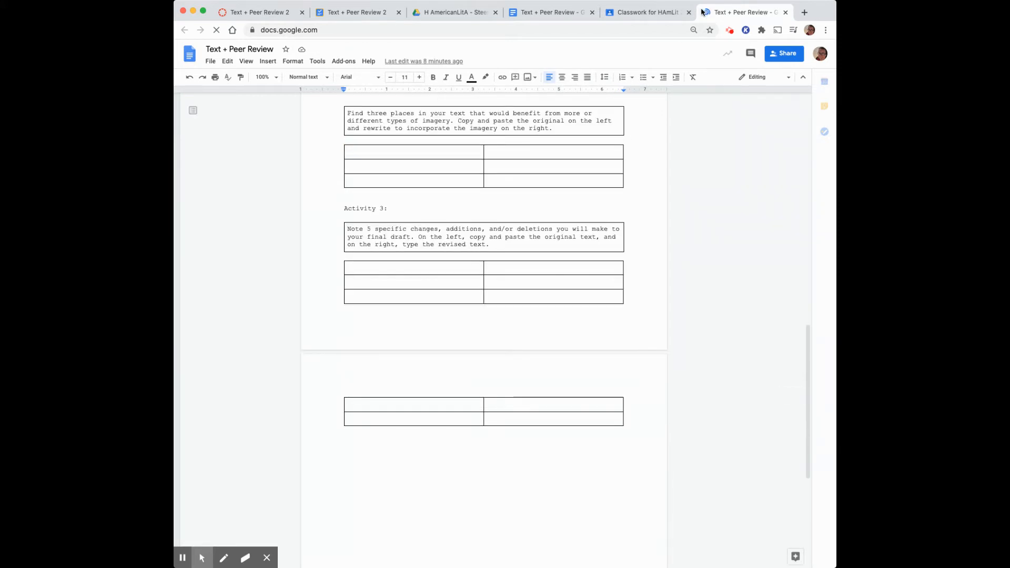
{"action": "left_click", "coordinate": [658, 13]}
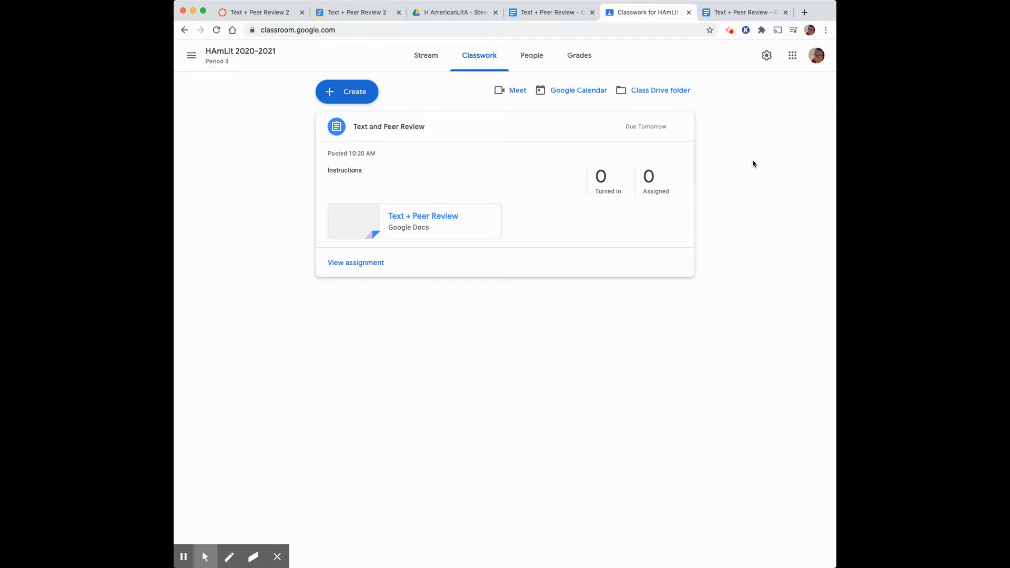
Review the original "Text + Peer Review" document, from the student text area through the peer review feedback and reflection activities
{"action": "left_click", "coordinate": [553, 12]}
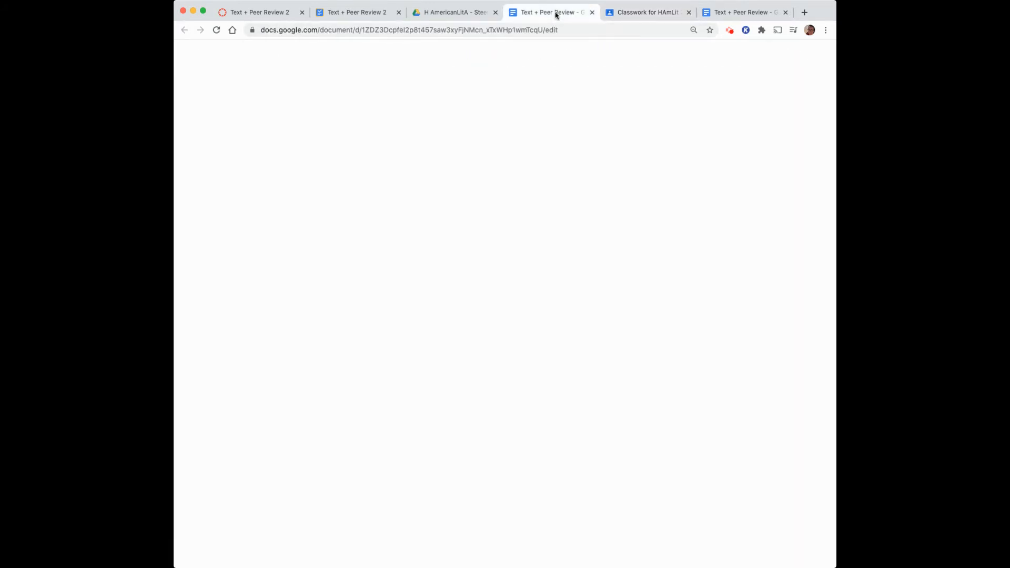
{"action": "scroll", "coordinate": [640, 262], "scroll_direction": "down", "scroll_amount": 15}
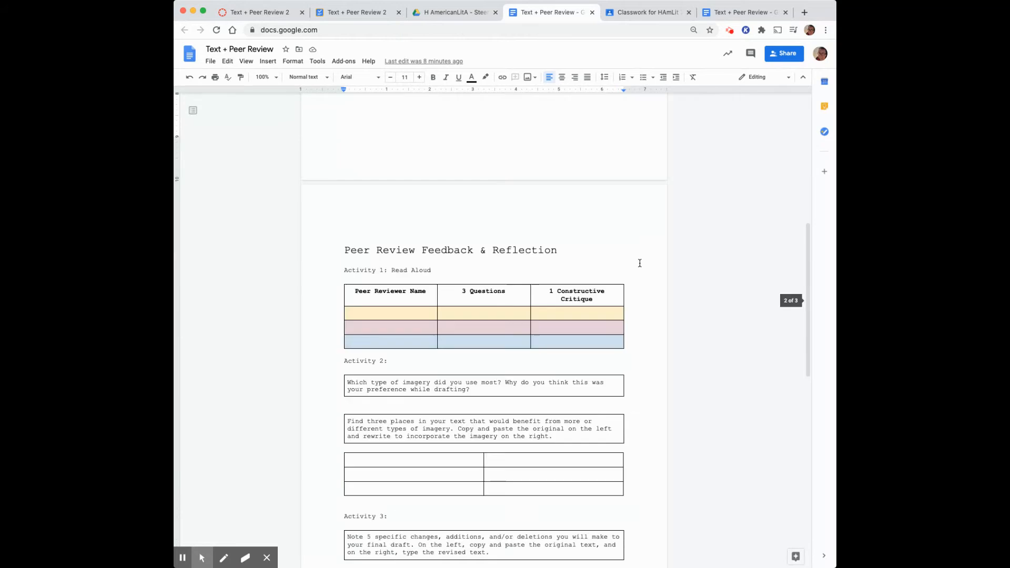
{"action": "scroll", "coordinate": [640, 263], "scroll_direction": "down", "scroll_amount": 8}
{"action": "scroll", "coordinate": [640, 262], "scroll_direction": "up", "scroll_amount": 7}
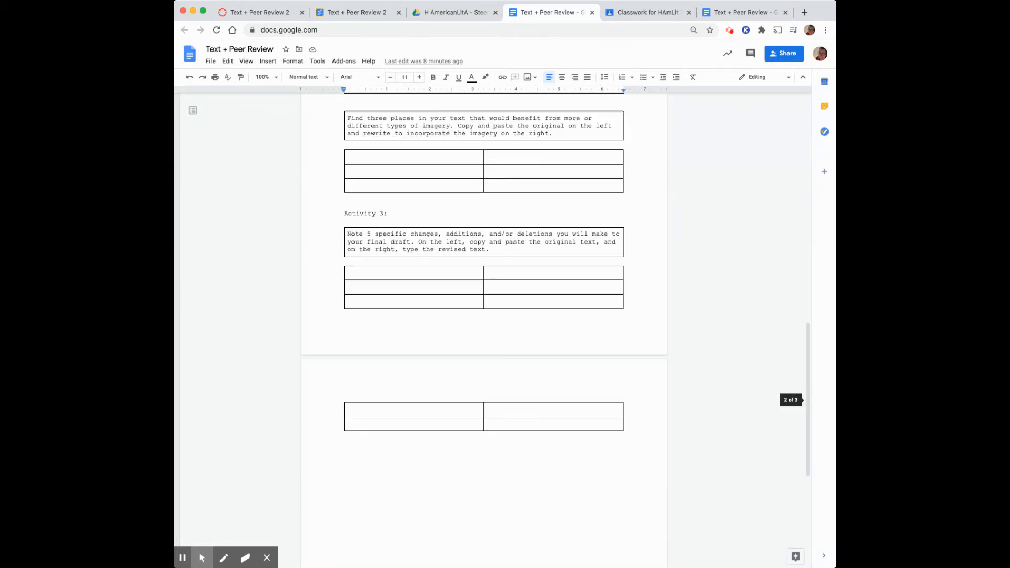
{"action": "scroll", "coordinate": [639, 262], "scroll_direction": "up", "scroll_amount": 16}
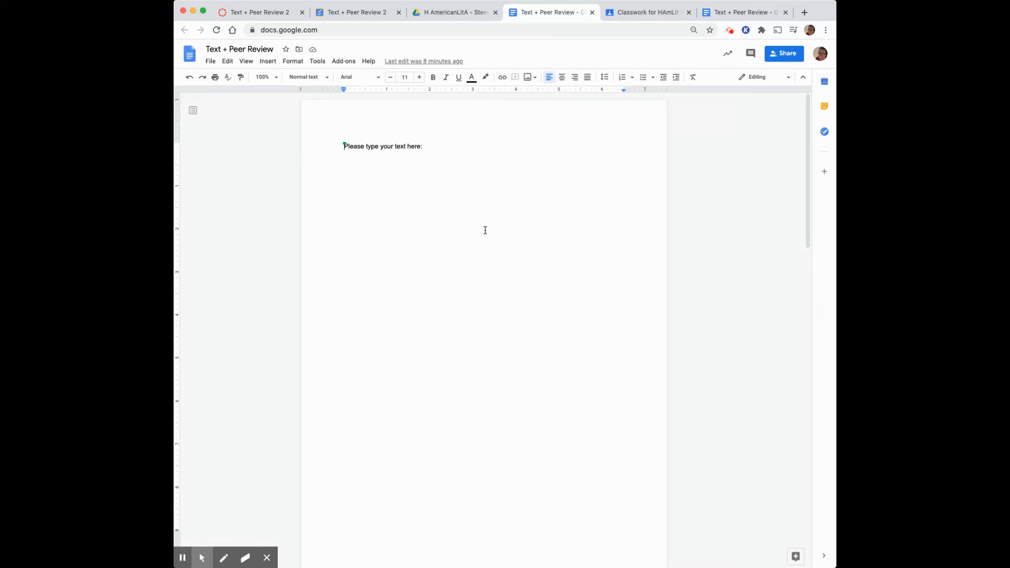
{"action": "scroll", "coordinate": [484, 230], "scroll_direction": "down", "scroll_amount": 8}
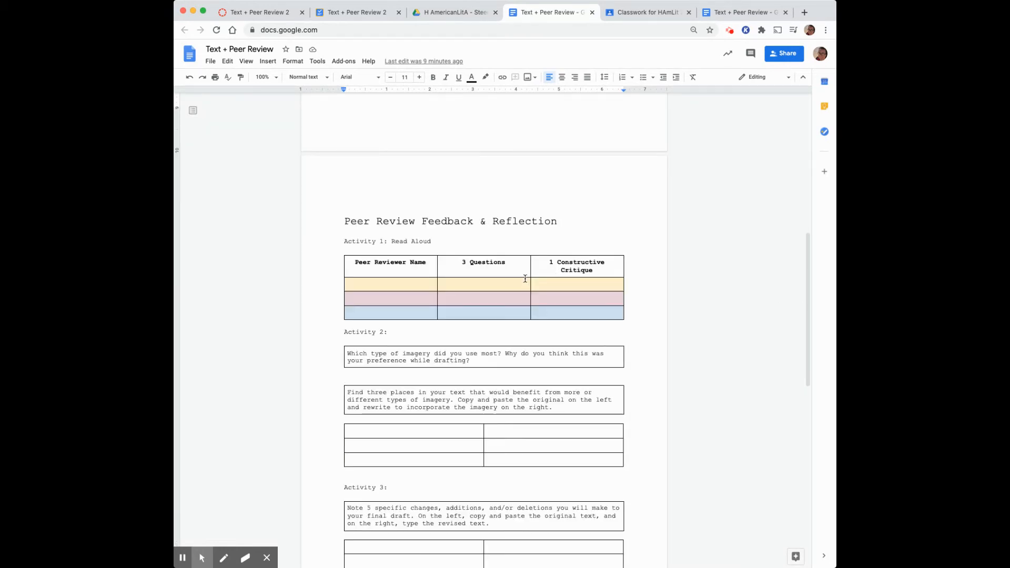
{"action": "scroll", "coordinate": [432, 229], "scroll_direction": "down", "scroll_amount": 3}
{"action": "scroll", "coordinate": [461, 224], "scroll_direction": "up", "scroll_amount": 10}
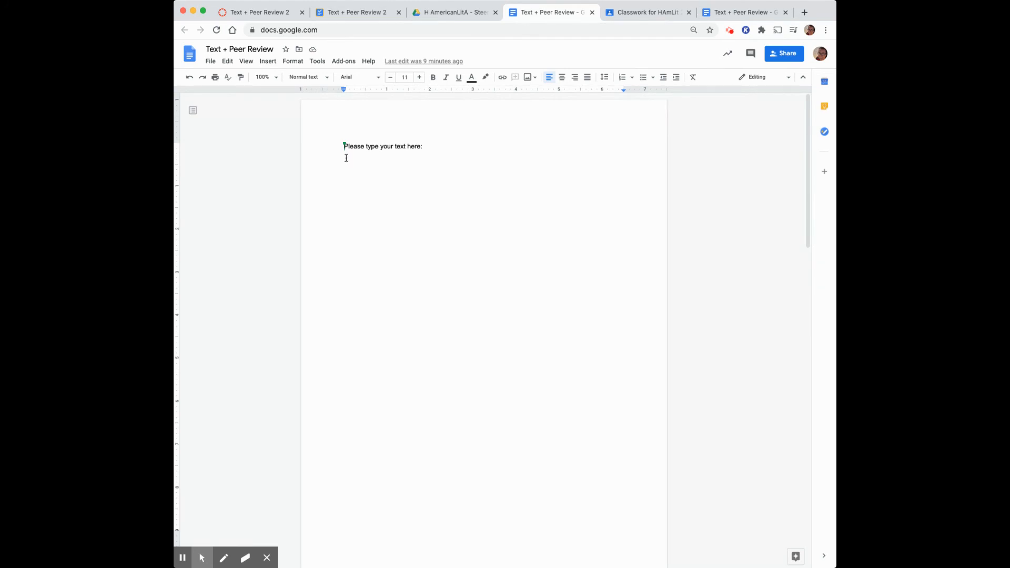
{"action": "left_click_drag", "start_coordinate": [345, 158], "coordinate": [393, 157]}
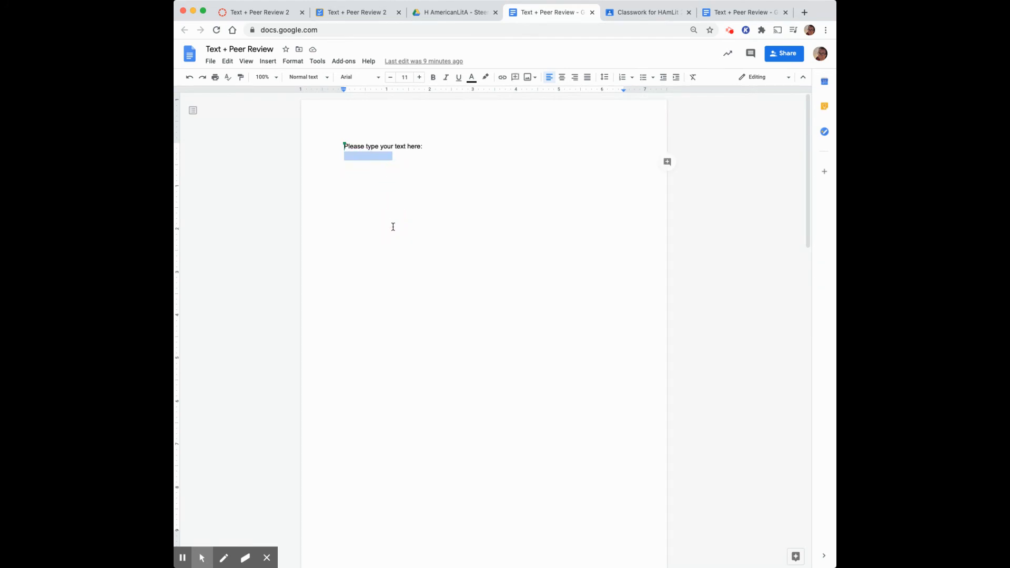